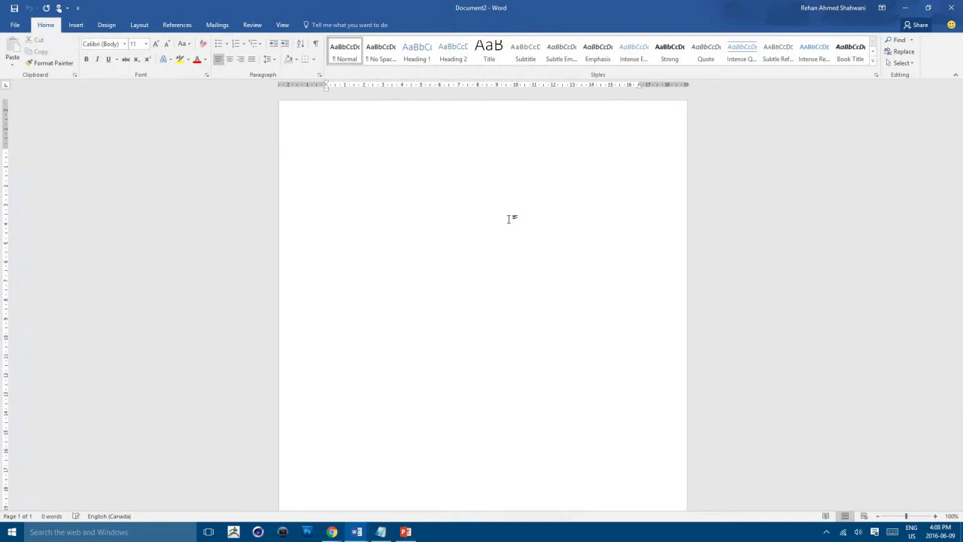
Enter the title "HOW TO START A BUSINESS", apply the Heading 1 style to it, and start a new line below
type("HOW TO START A BUSINESS")
left_click_drag(425, 153, 344, 154)
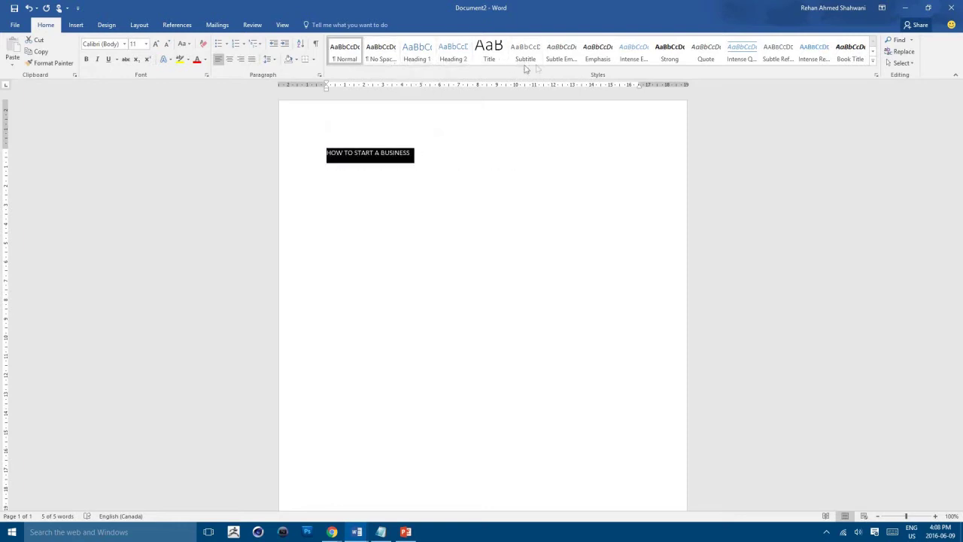
left_click(423, 59)
left_click(473, 163)
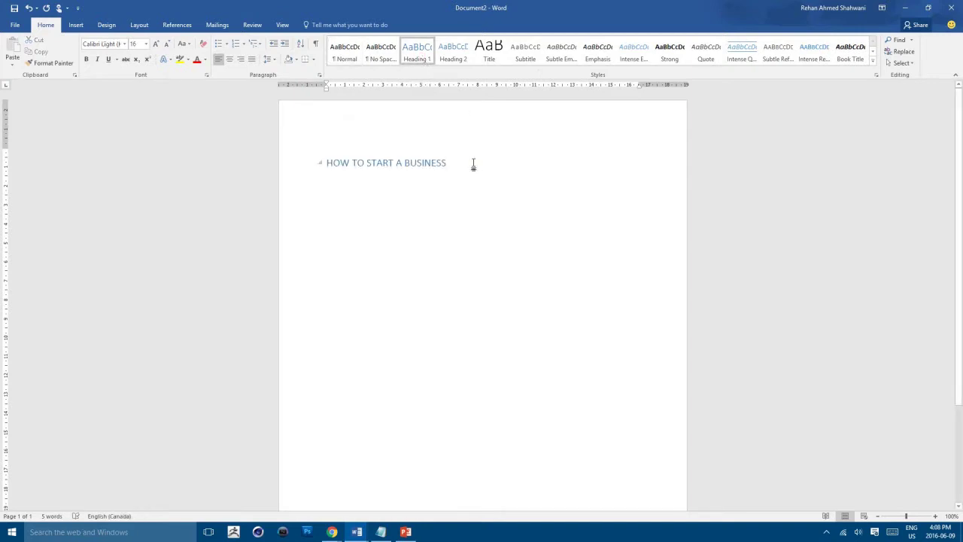
key("Return")
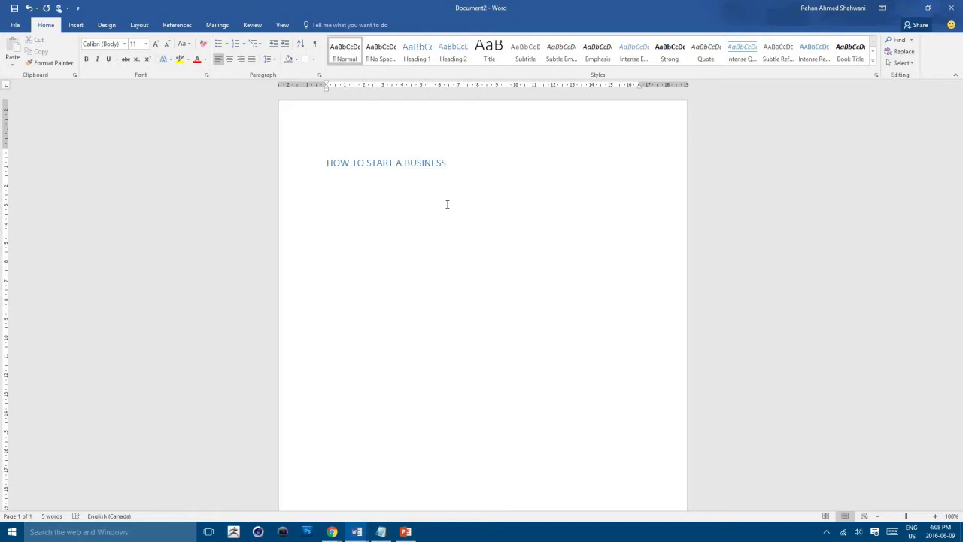
Add the line "You need to keep your old job" below the title and format it as Heading 1
type("You need your ")
type("keep your old ")
type("job")
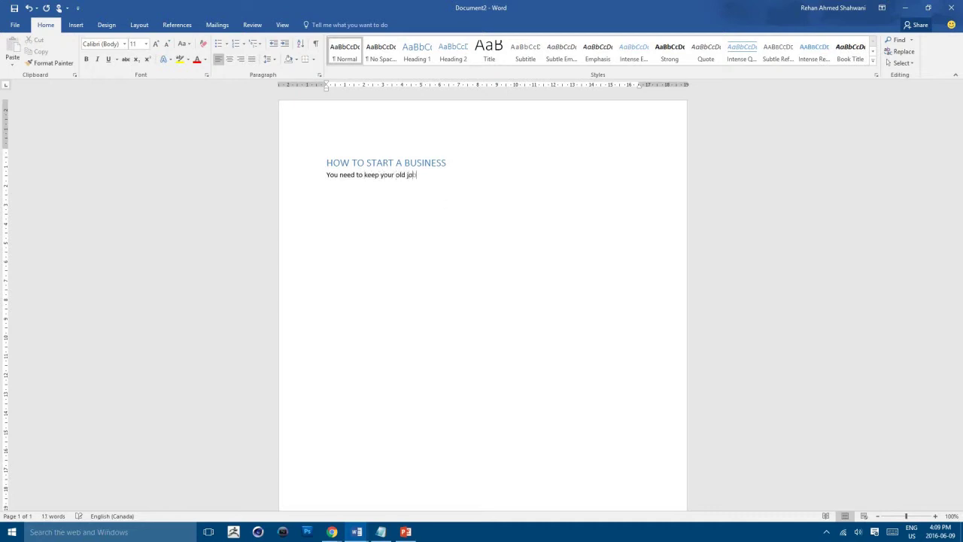
left_click_drag(419, 175, 336, 175)
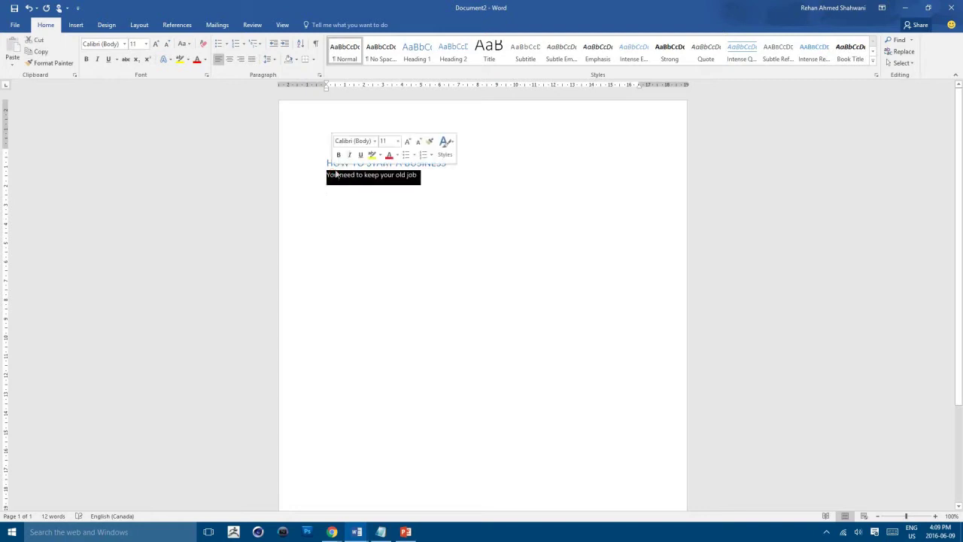
left_click(417, 49)
left_click(409, 211)
left_click(401, 204)
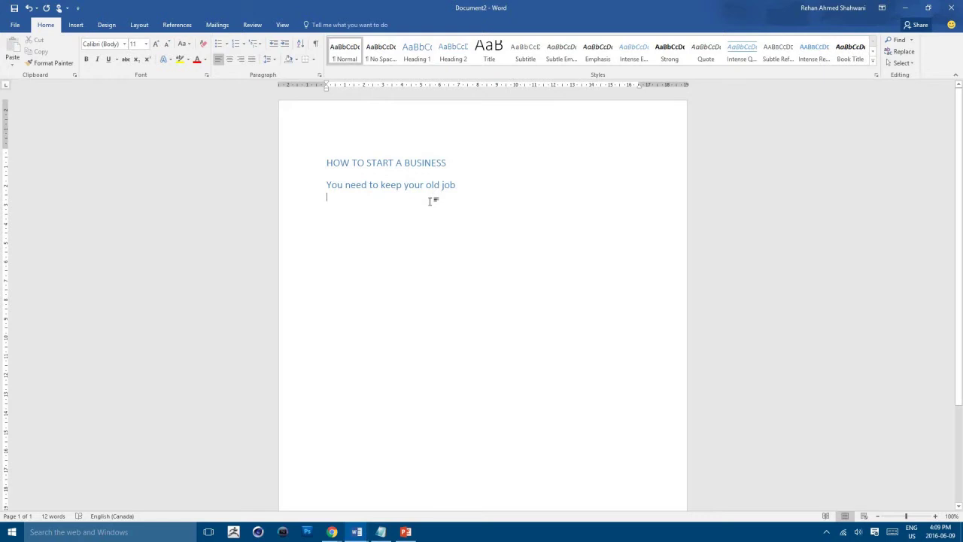
Add the lines "You need money for your business" and "You need to save money" below the second heading
type("You ned muc")
key("BackSpace")
key("BackSpace")
key("BackSpace")
key("BackSpace")
key("BackSpace")
type("ed muoney for your business")
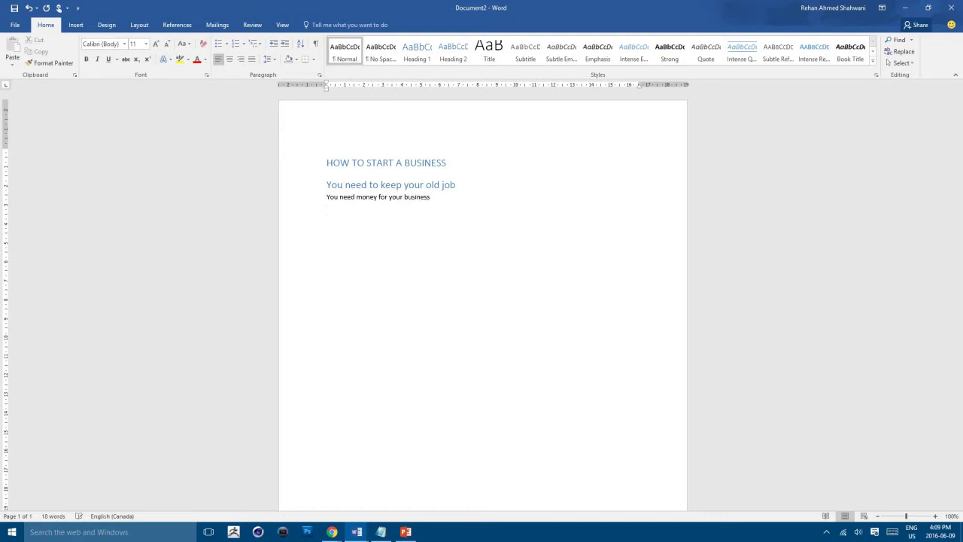
type("ou need to save mon")
Format "You need money for your business" as Heading 2, in bold with the Automatic font color
left_click_drag(436, 200, 326, 198)
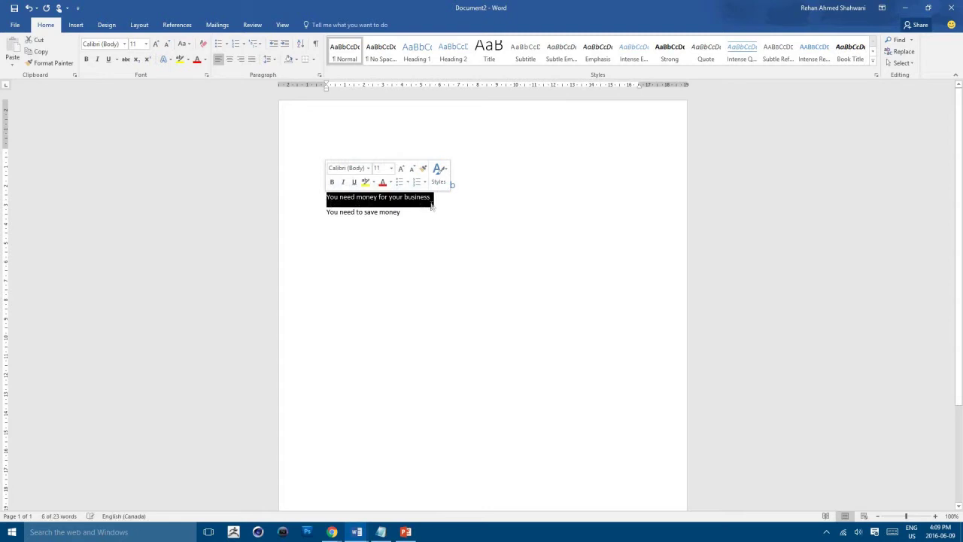
left_click(453, 51)
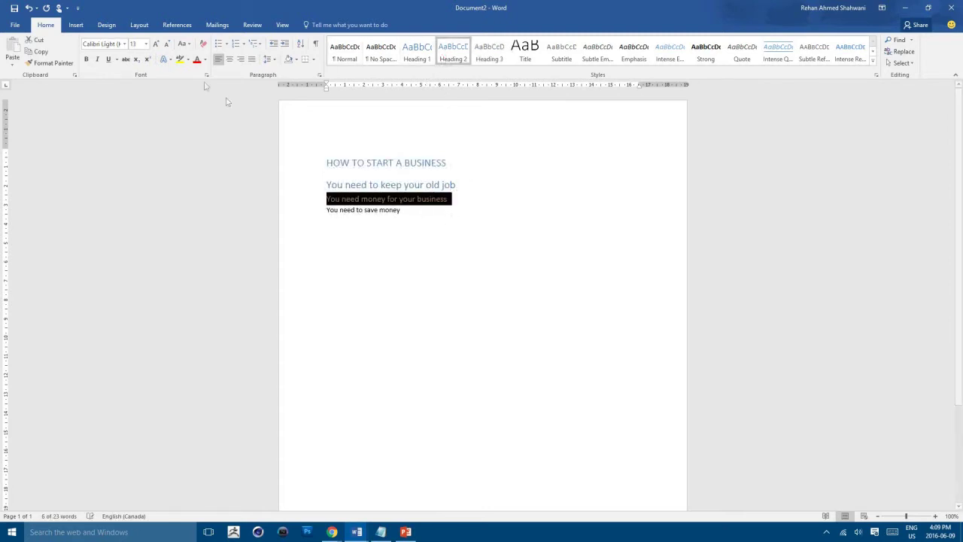
left_click(86, 59)
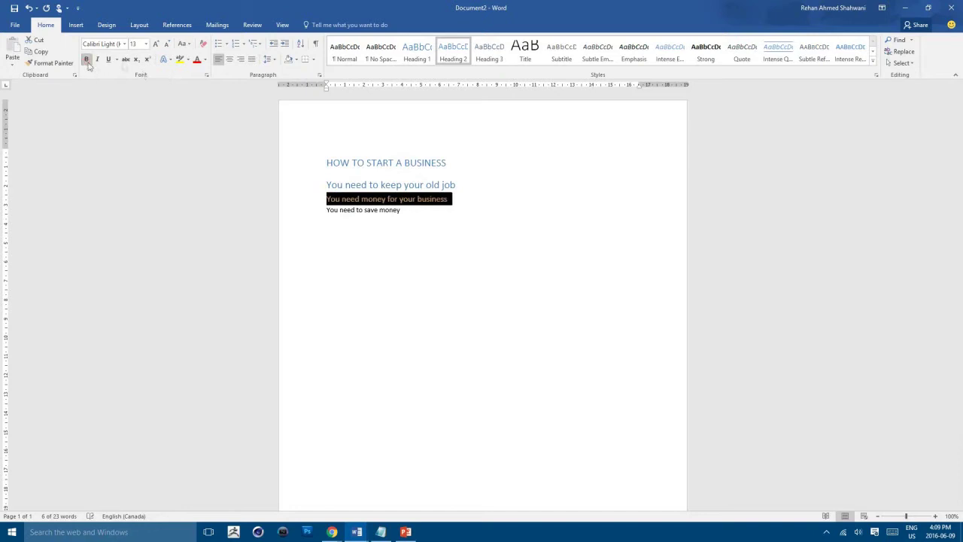
left_click(204, 60)
left_click(217, 71)
Format "You need to save money" as bold black Heading 2 text and start a new line after it
left_click_drag(404, 209, 323, 209)
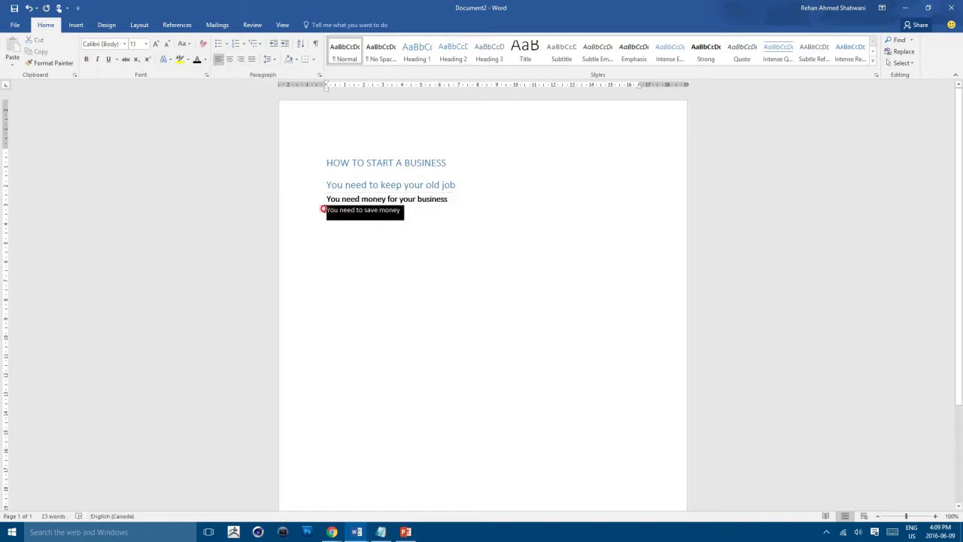
left_click(452, 52)
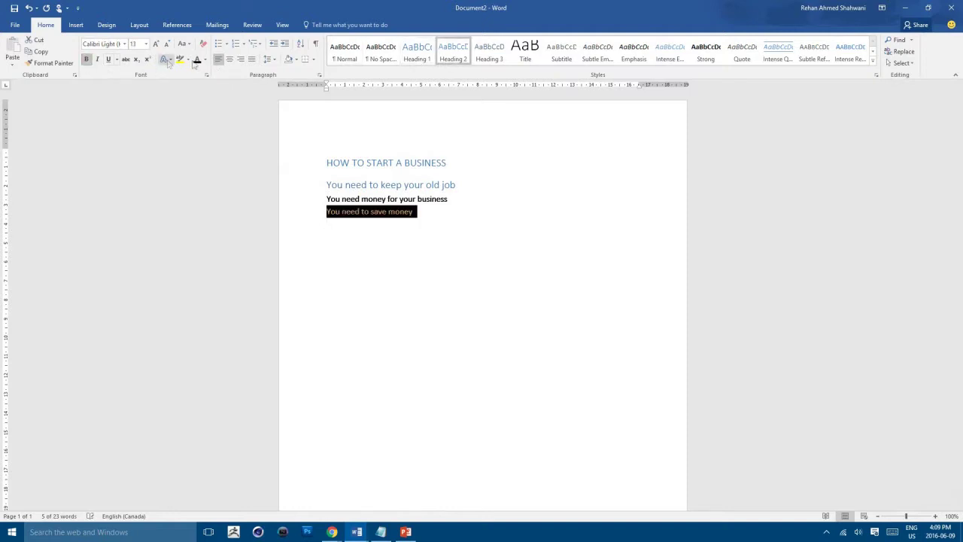
left_click(422, 217)
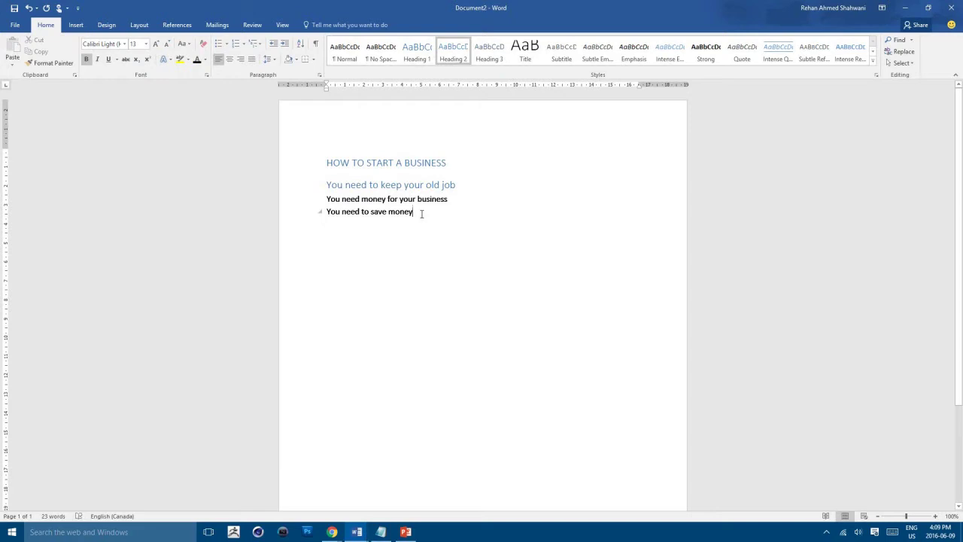
key("Return")
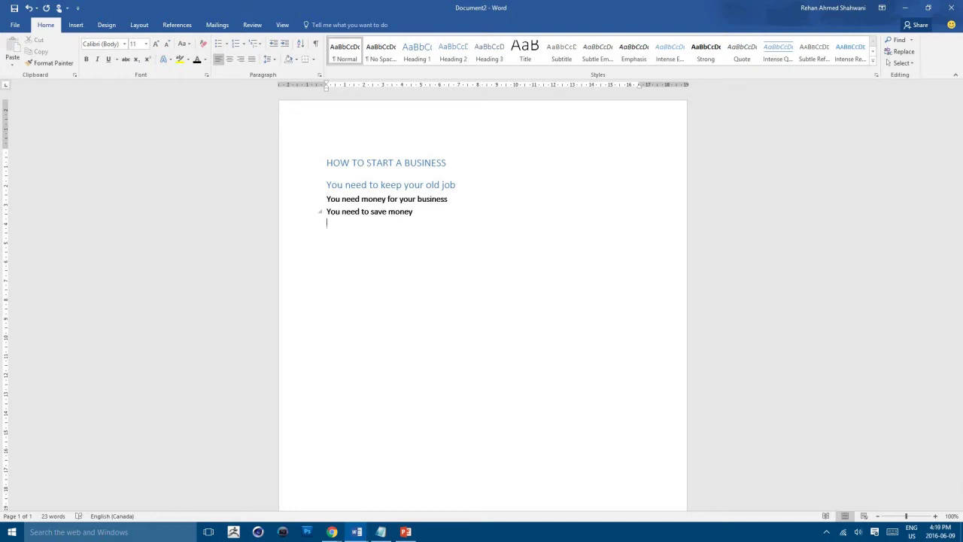
Add "You need to come up with a business Idea" as a Heading 1 line and start a new line below it
type("You need to come up with a business Idea")
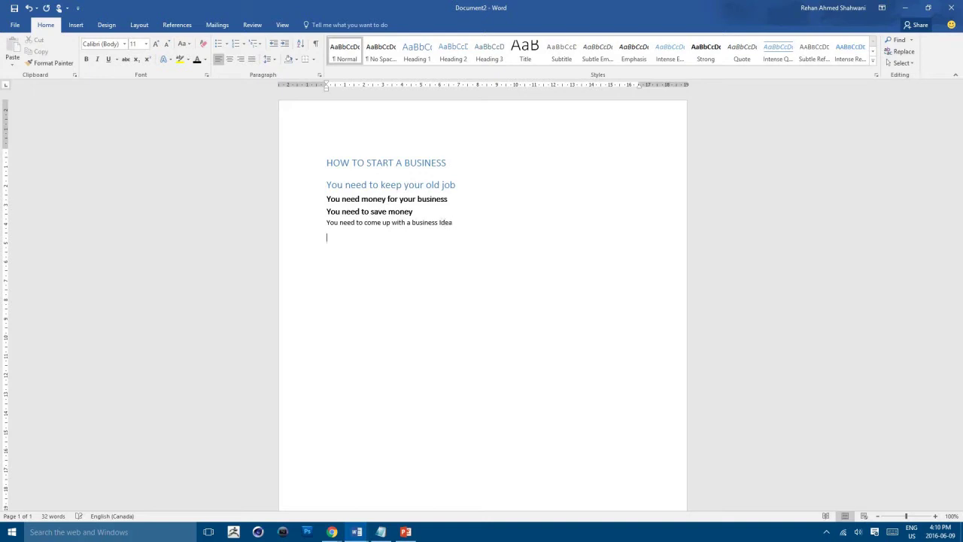
left_click_drag(455, 223, 328, 223)
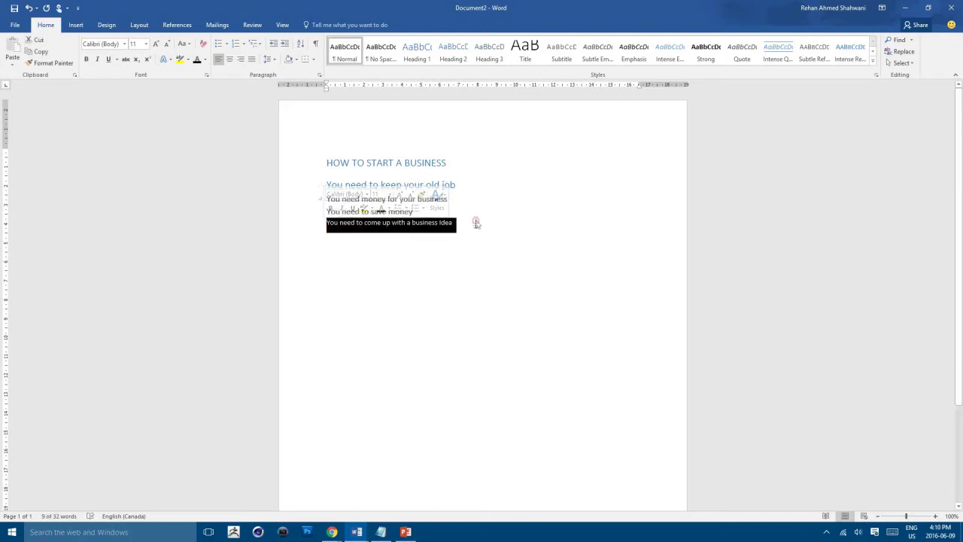
left_click(476, 224)
left_click_drag(468, 224, 328, 224)
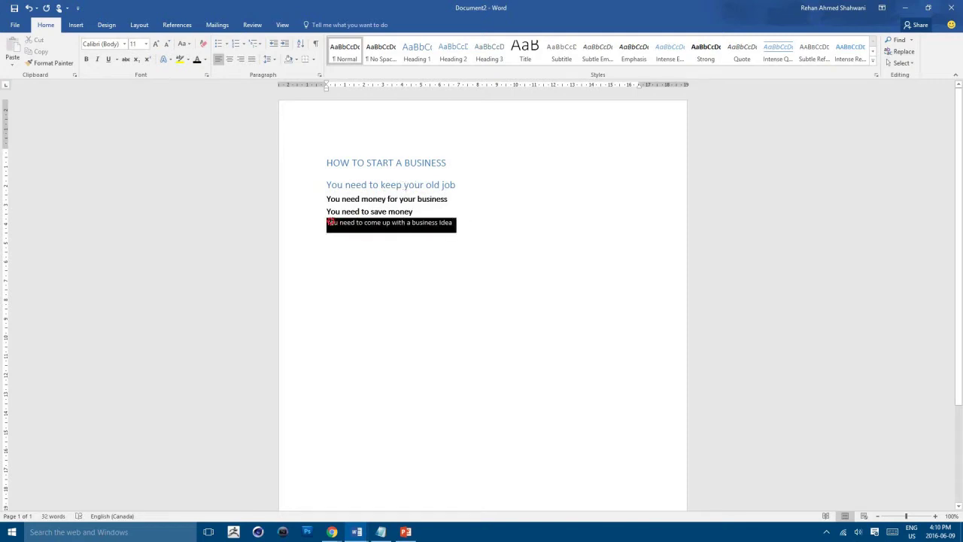
left_click(418, 58)
left_click(492, 226)
left_click_drag(496, 227, 327, 235)
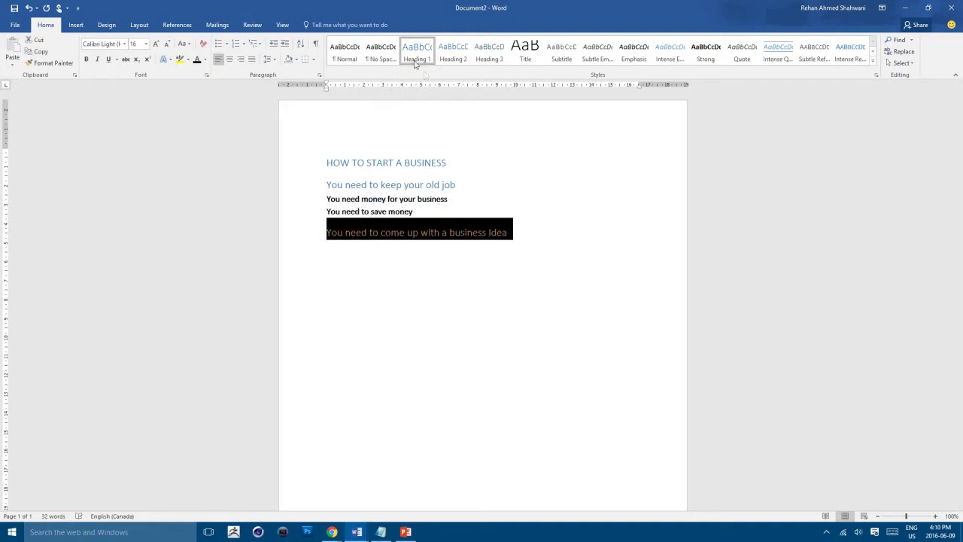
left_click(531, 236)
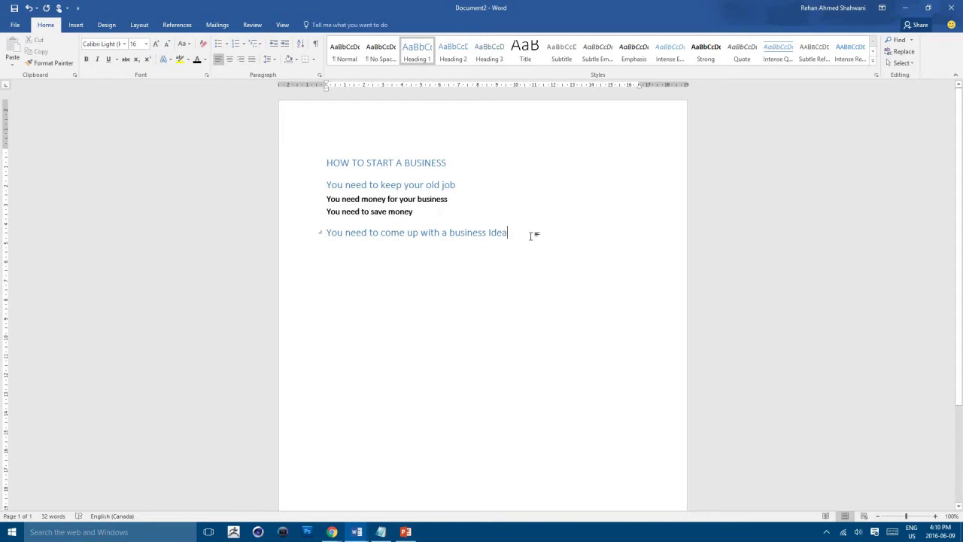
key("Return")
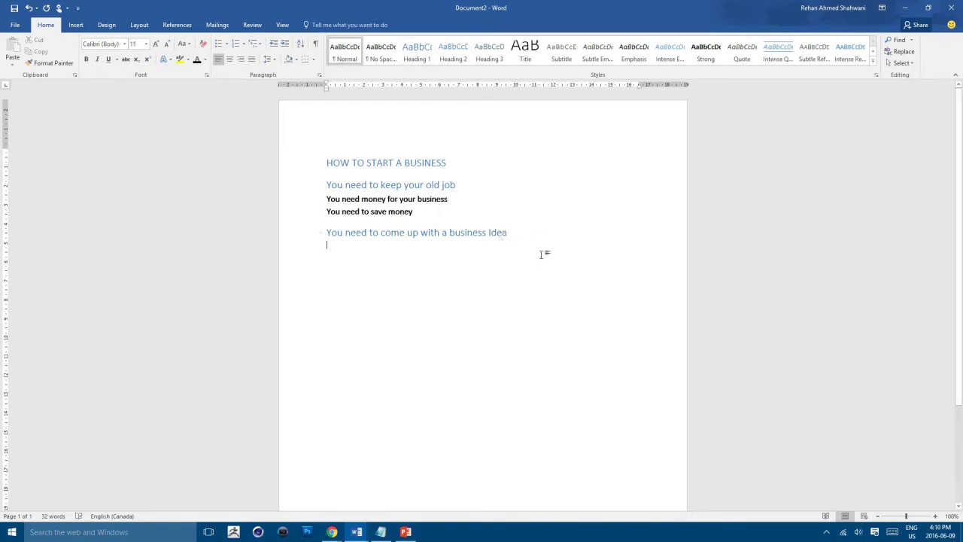
Enter the lines "Think of a great business Idea" and "Make your prototype" under the business idea heading
type("Think of a ")
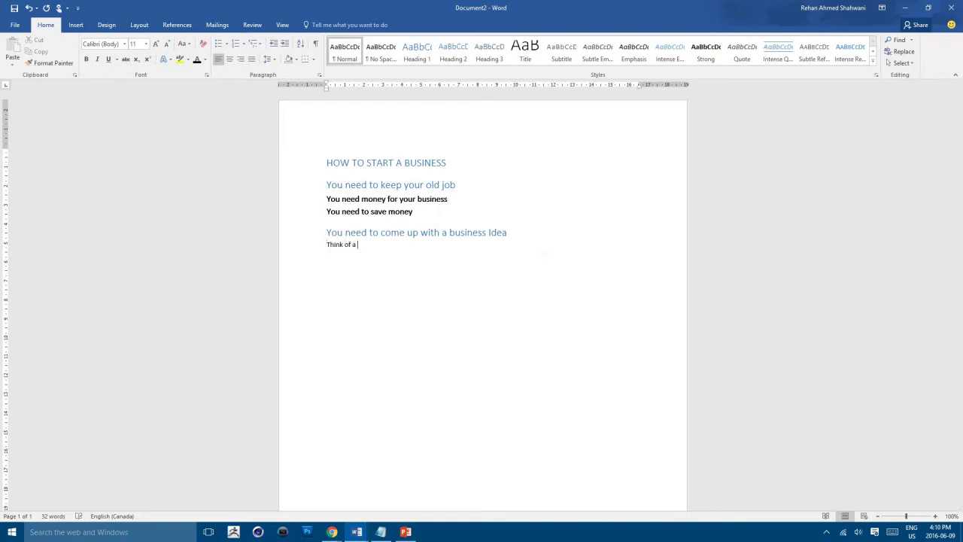
type("great business Idea Ma")
type("ke your prototype")
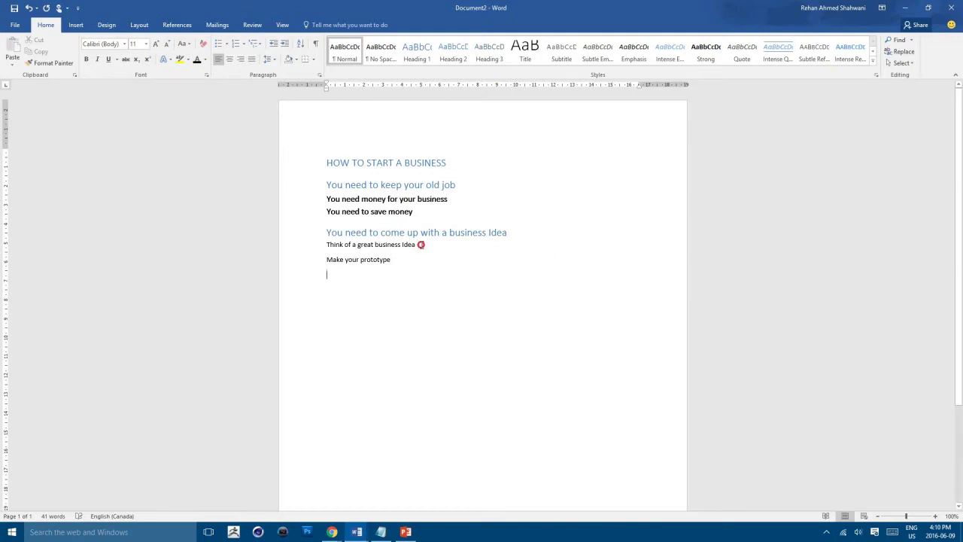
Format "Think of a great business Idea" as Heading 2 in bold black text
left_click_drag(418, 245, 327, 245)
left_click(86, 59)
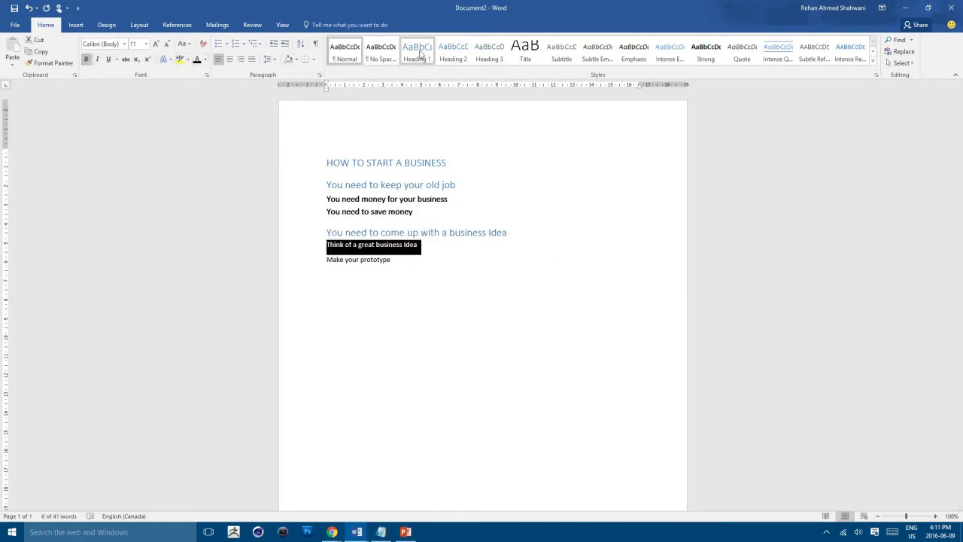
left_click(453, 51)
left_click(397, 248)
left_click_drag(431, 247, 325, 247)
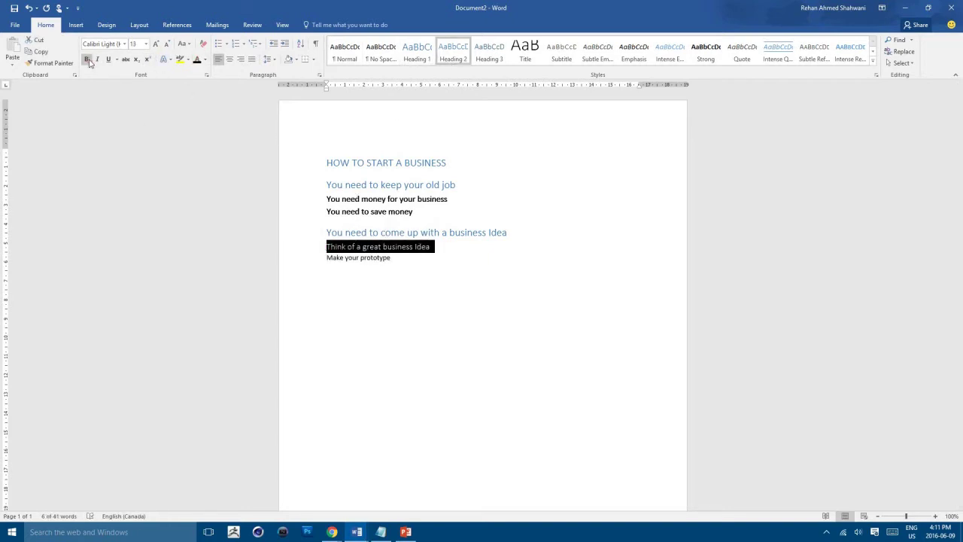
Format "Make your prototype" as Heading 2, bold with the Automatic font color, and start a new line after it
left_click(397, 265)
left_click(314, 258)
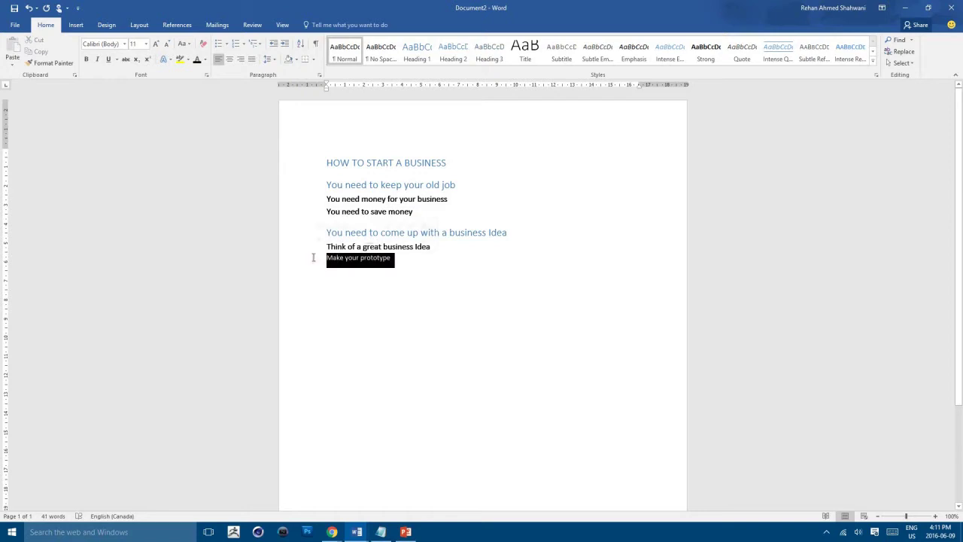
left_click(453, 57)
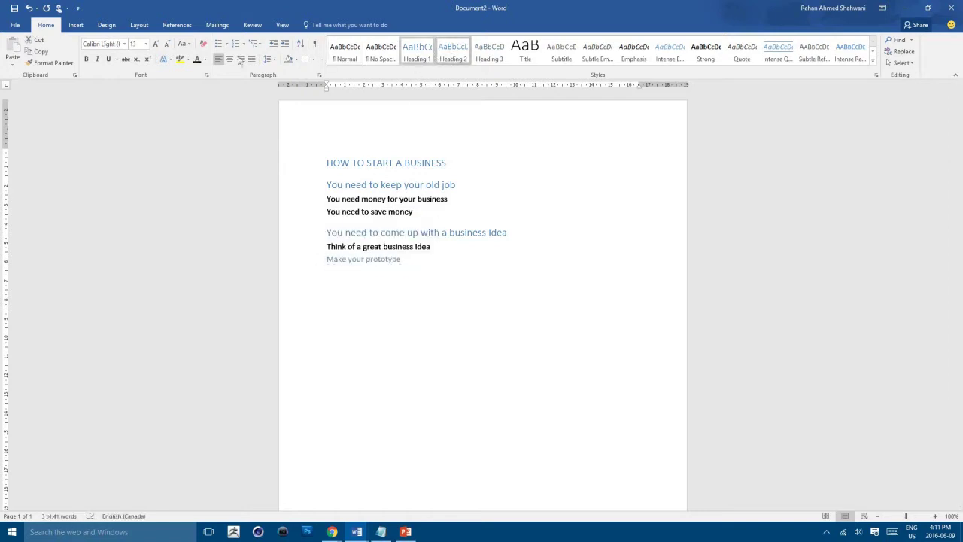
left_click(205, 59)
left_click(218, 70)
left_click(414, 260)
key("Return")
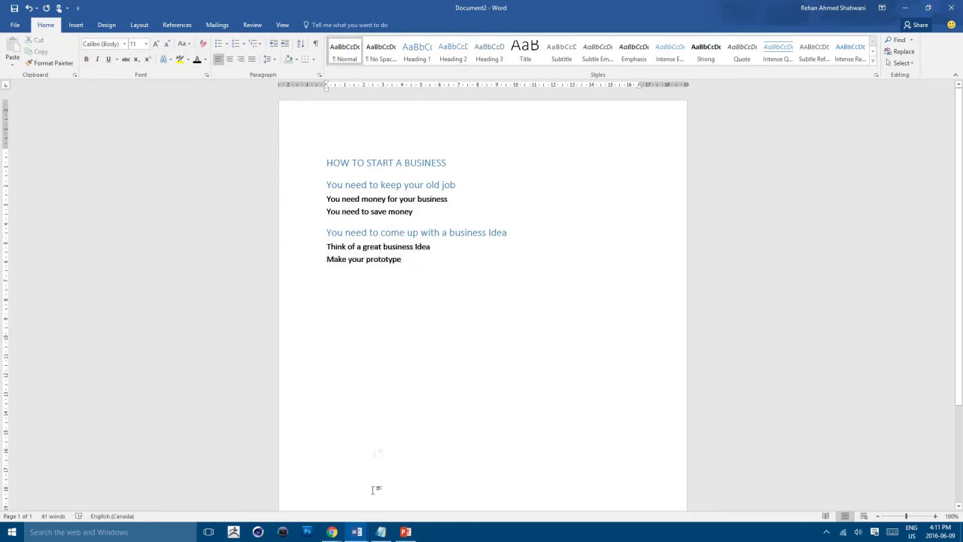
Switch to the prepared HOW TO START A BUSINESS document and examine each heading together with its supporting lines
mouse_move(356, 529)
left_click(340, 486)
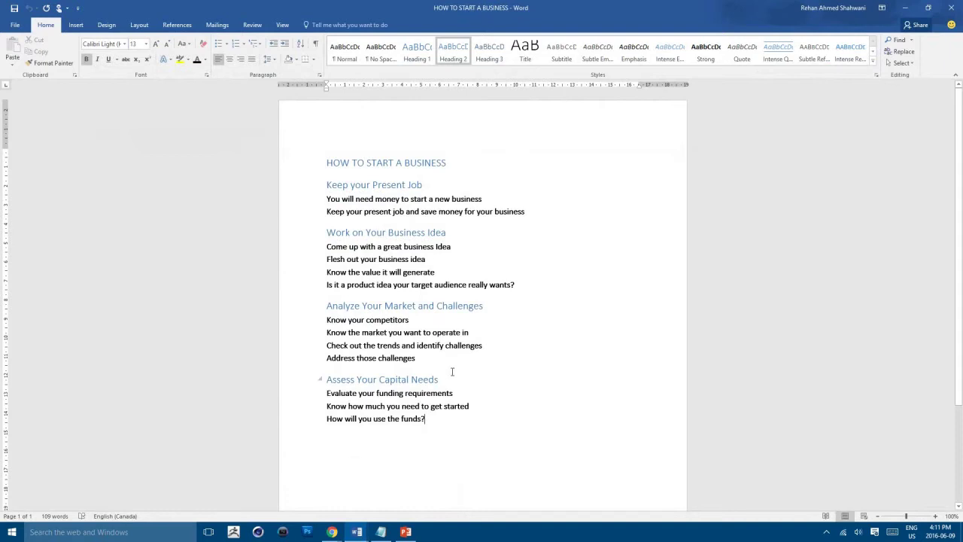
left_click_drag(327, 185, 495, 211)
left_click(328, 163)
left_click_drag(329, 162, 527, 212)
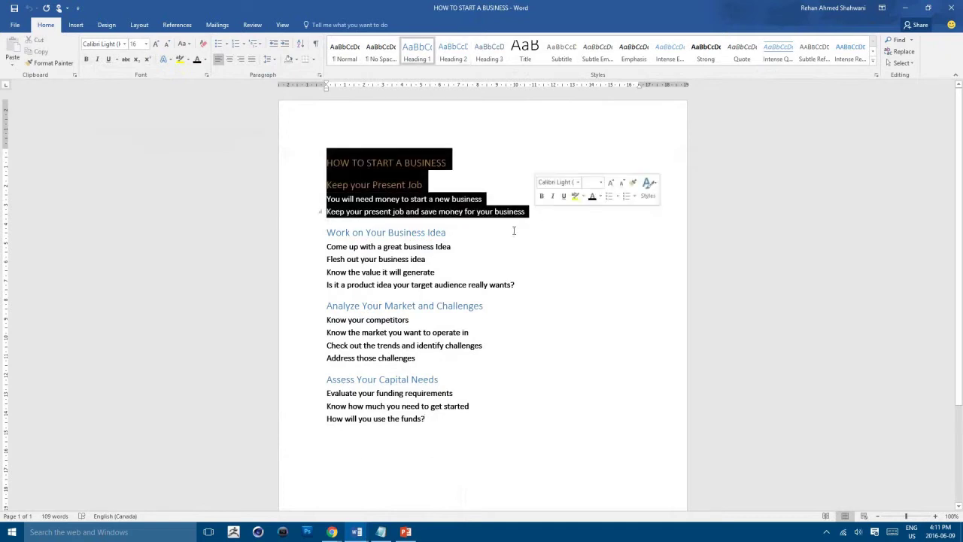
left_click(386, 277)
left_click_drag(326, 232, 519, 284)
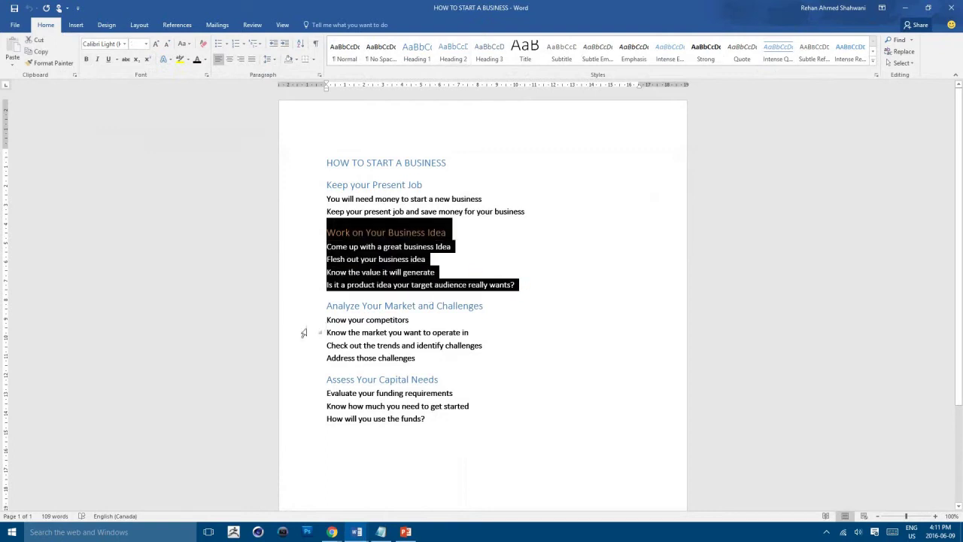
left_click_drag(323, 305, 418, 359)
left_click_drag(326, 379, 444, 423)
left_click(422, 432)
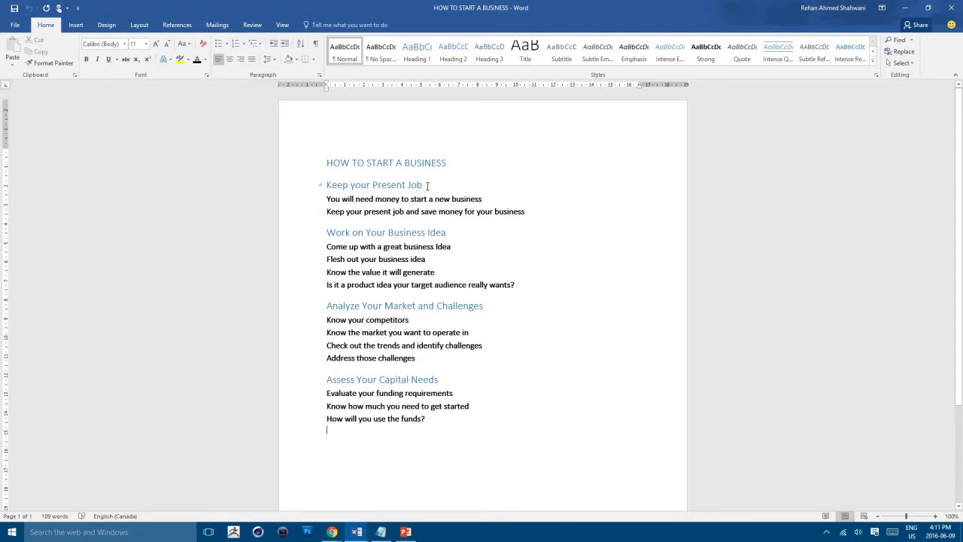
left_click_drag(426, 185, 532, 212)
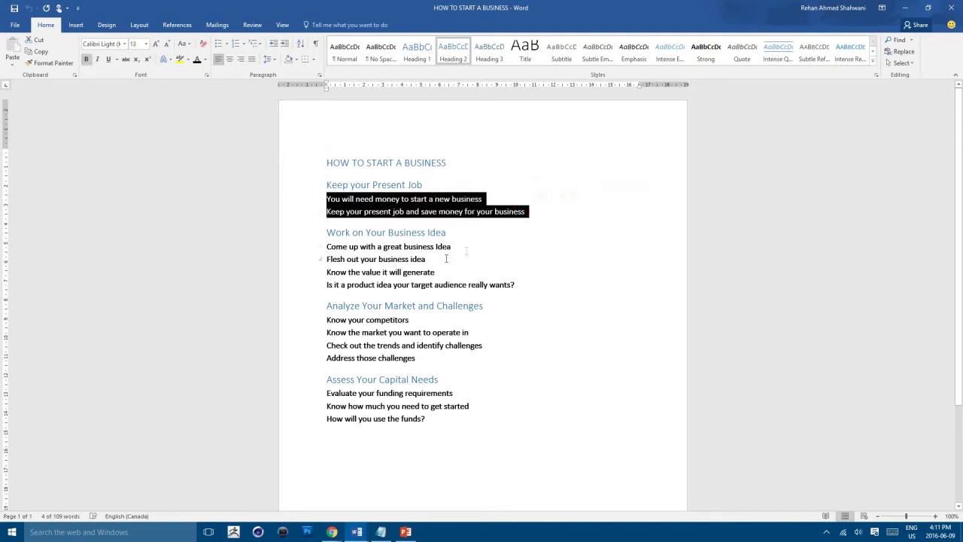
left_click(406, 259)
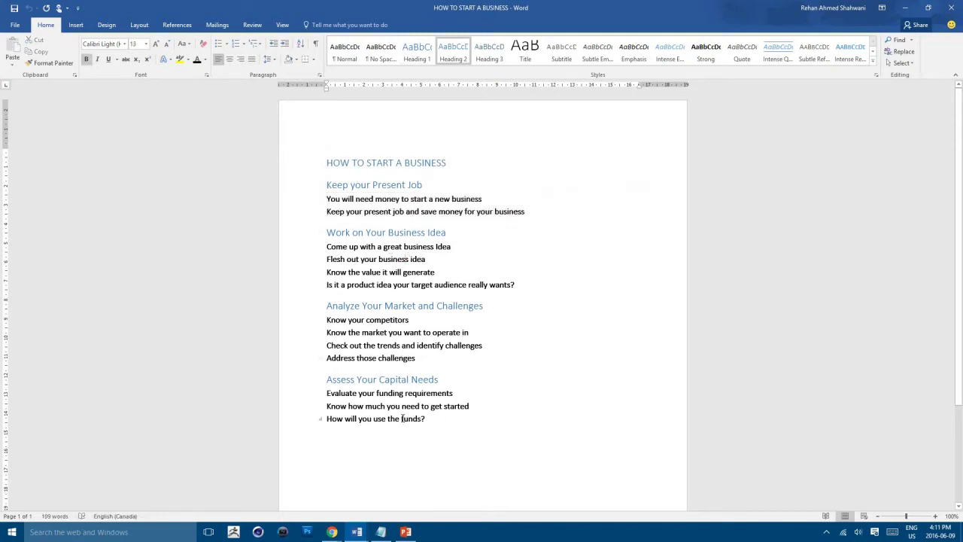
Color the line "You will need money to start a new business" red
left_click_drag(487, 199, 325, 200)
left_click(205, 59)
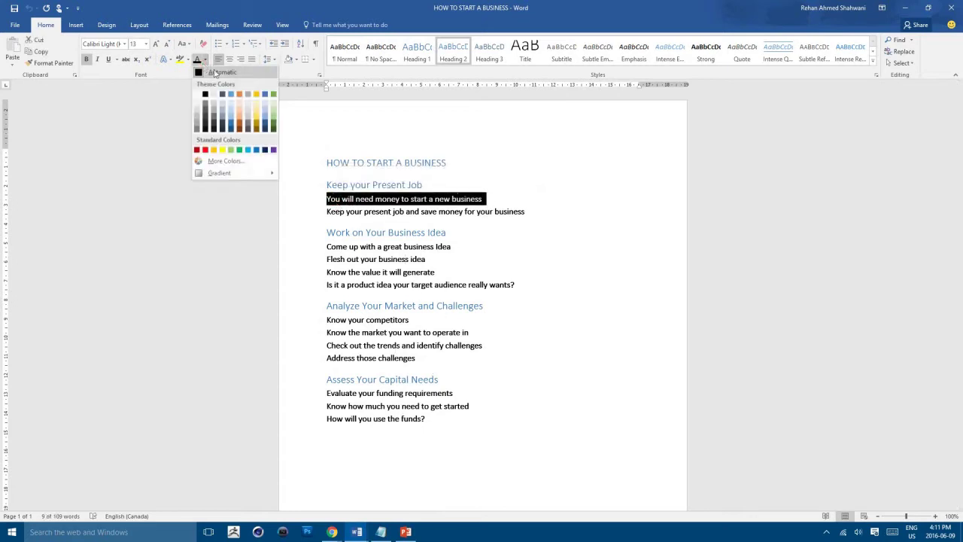
left_click(208, 152)
left_click(429, 261)
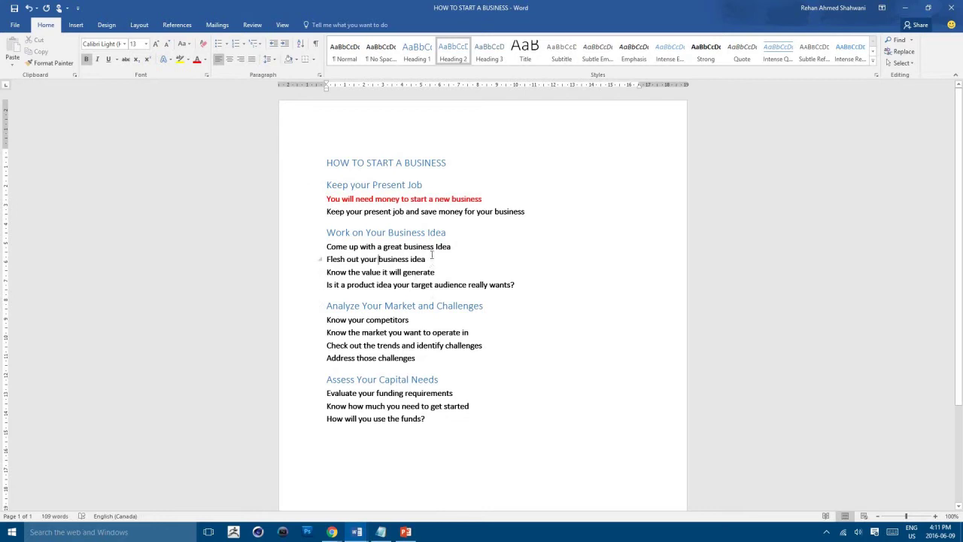
Change the font color of "You will need money to start a new business" to light green
left_click_drag(491, 200, 328, 199)
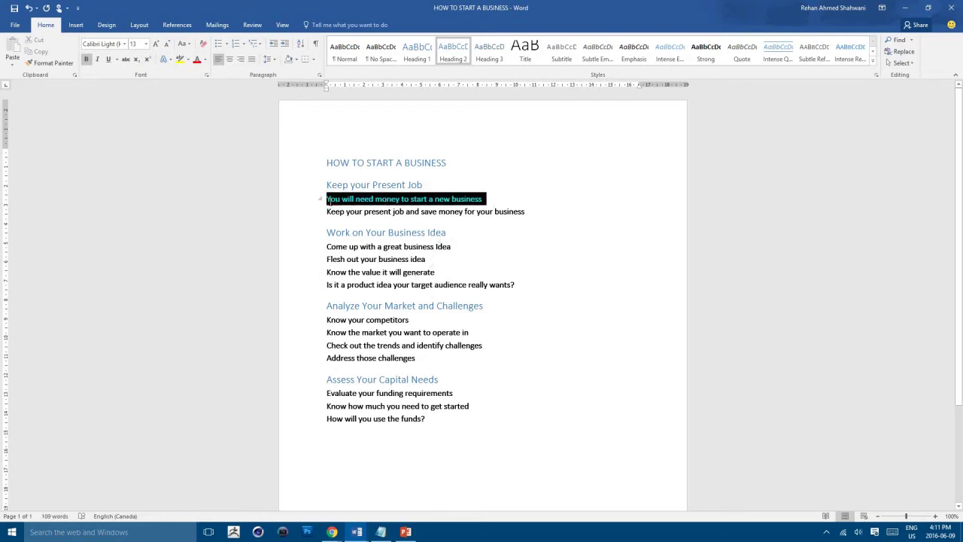
left_click(205, 60)
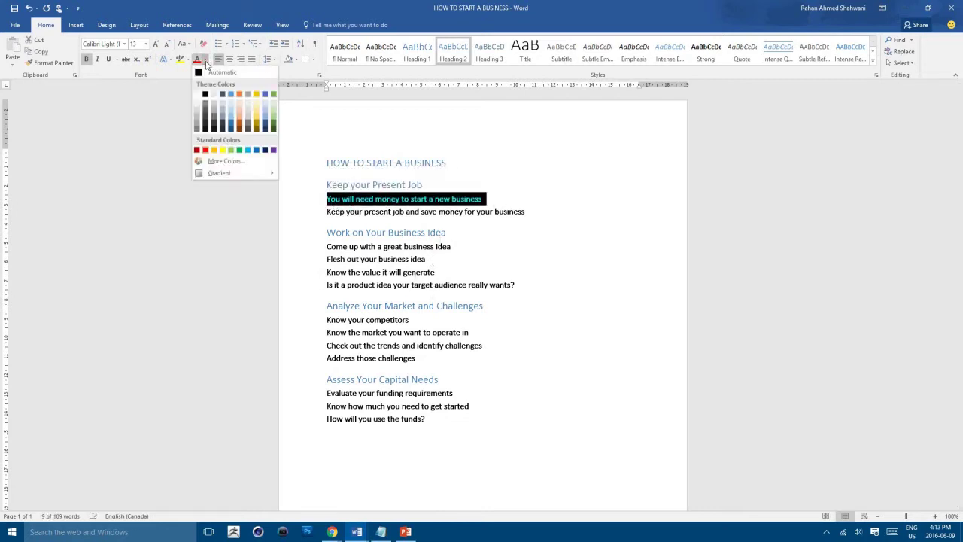
left_click(231, 151)
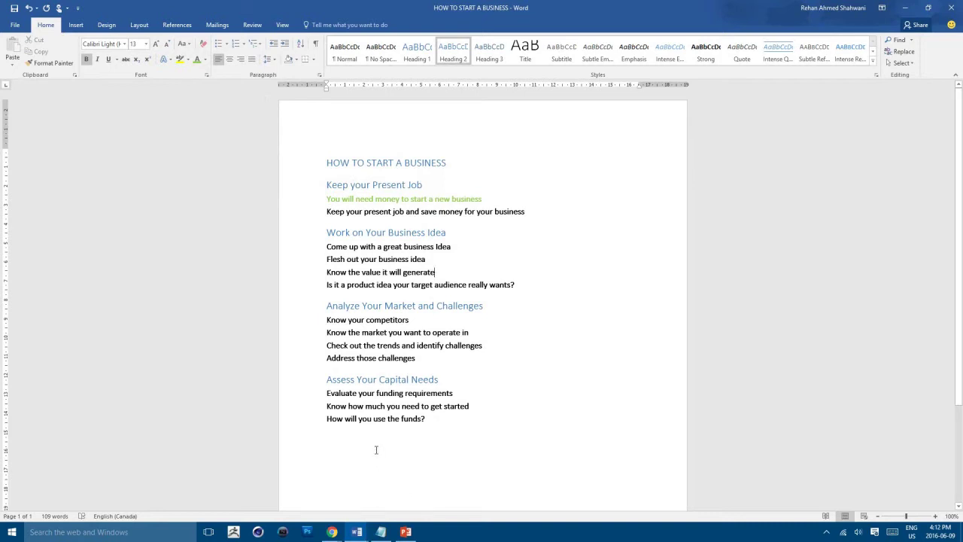
Open a blank Notepad document and position its window so the Word outline's first sections stay readable
left_click(145, 531)
type("notep")
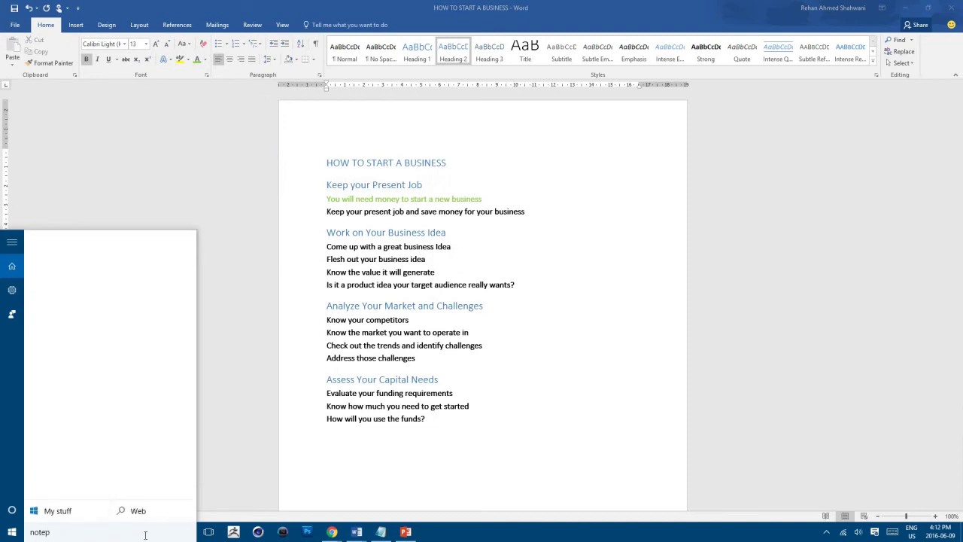
type("ad")
key("Return")
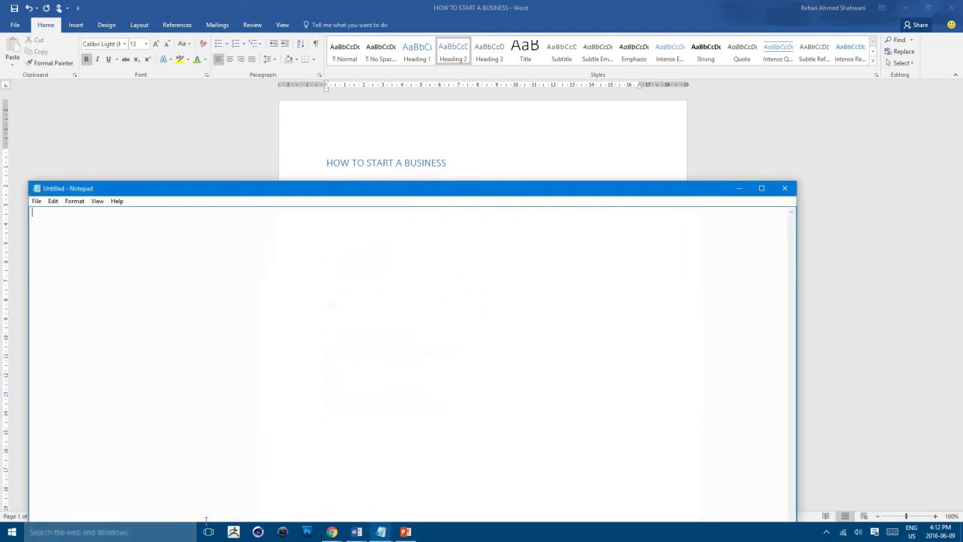
left_click_drag(217, 191, 611, 308)
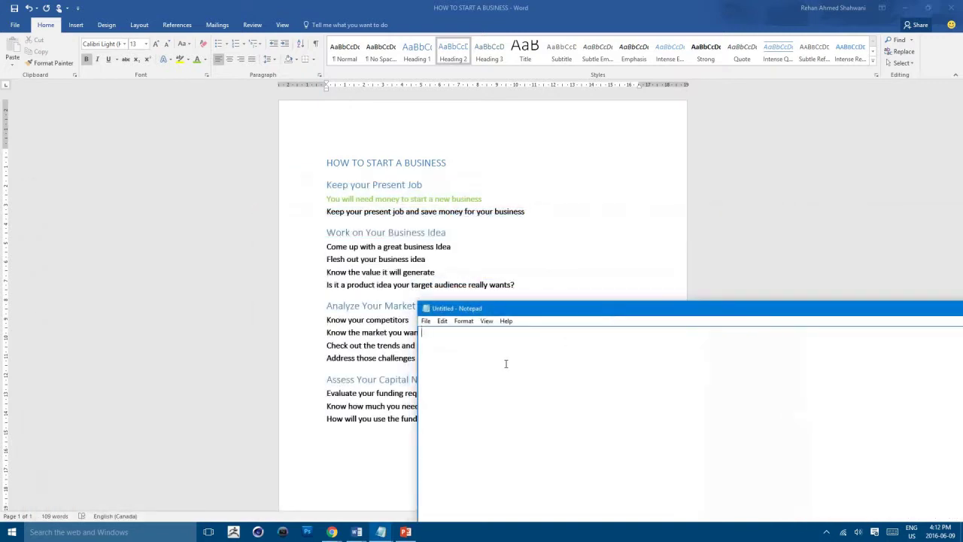
Write the title HOW TO START A BUSINESS, the heading "Keep your present job", and its two tab-indented supporting lines from the Word outline
type("HOW TO START A BUSINESS K")
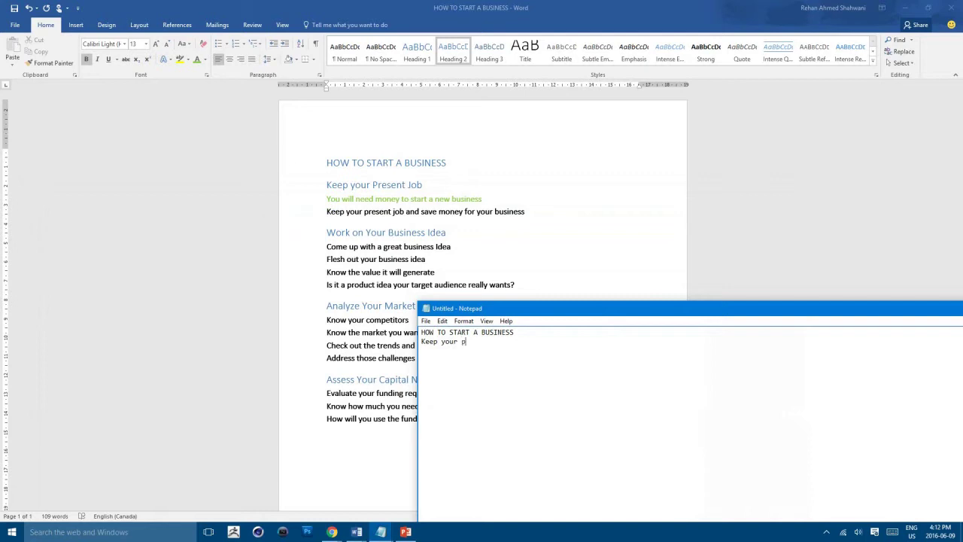
type("eep your present")
type("eed money to sta")
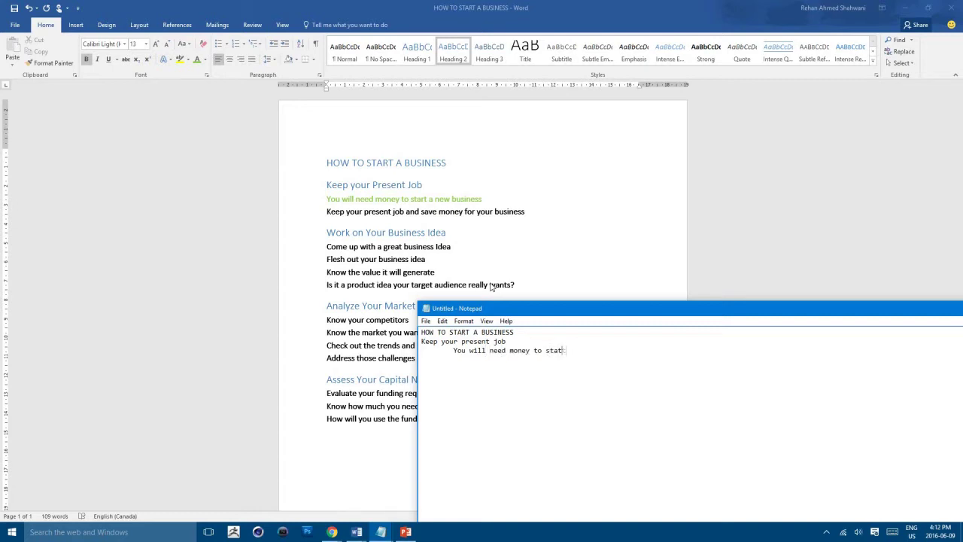
type("rt a new busines Keep our prese")
type("nt job and save mo")
type("ney for your business")
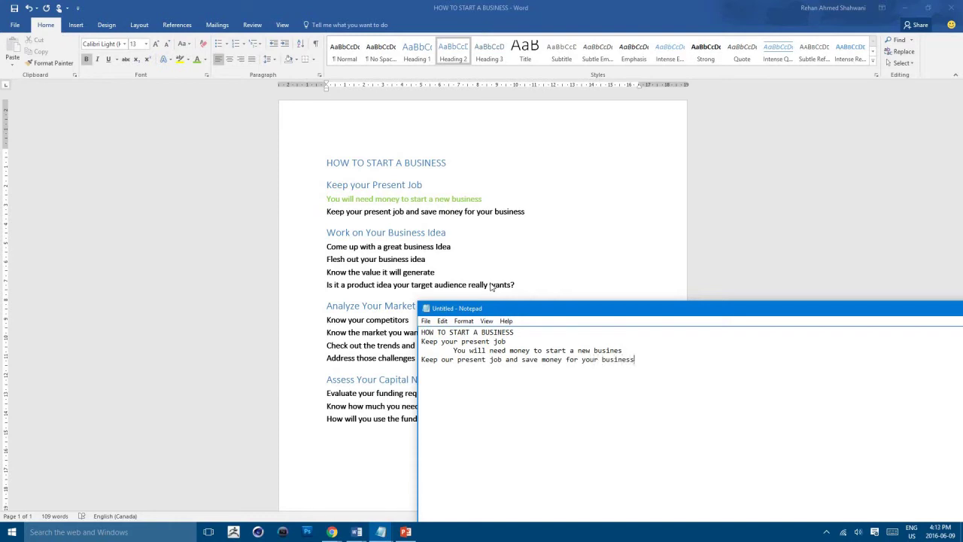
key("Tab")
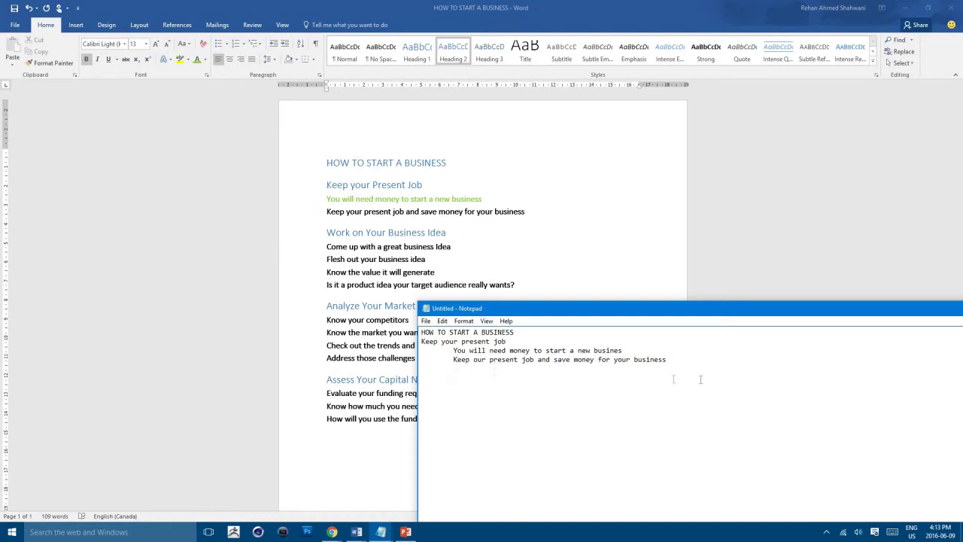
Copy the Word outline from "Work on Your Business Idea" through "How will you use the funds?" into the untitled Notepad document below the existing lines
left_click_drag(328, 235, 426, 419)
key("ctrl+c")
left_click(381, 531)
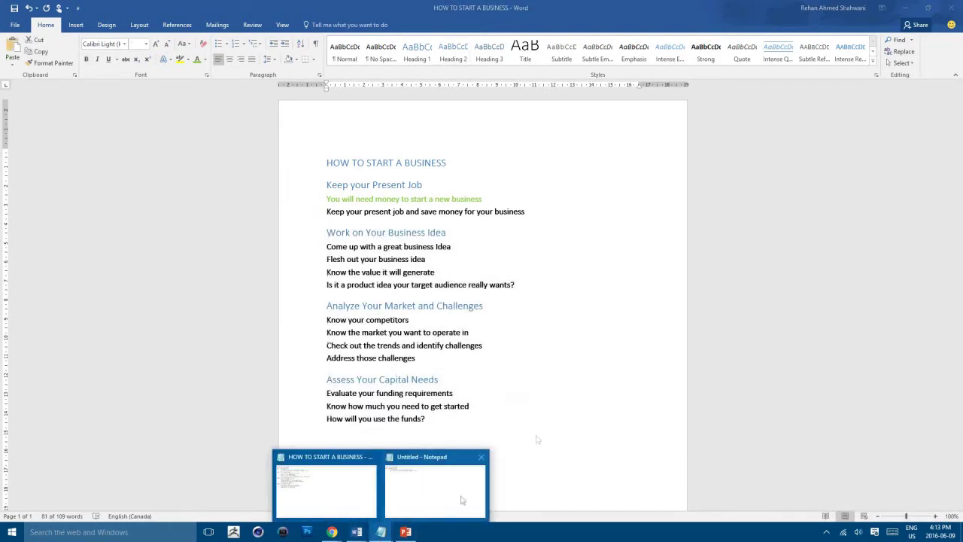
left_click(461, 499)
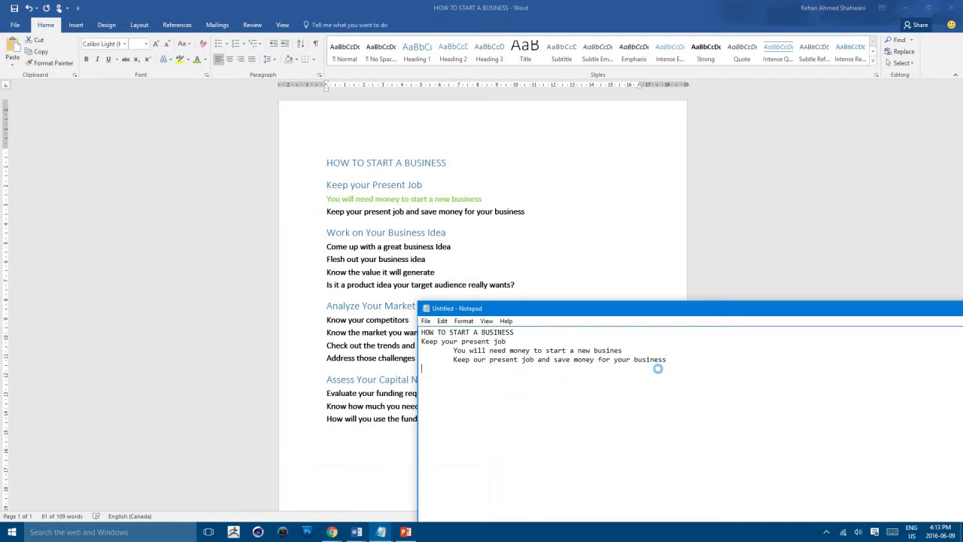
key("Return")
key("ctrl+v")
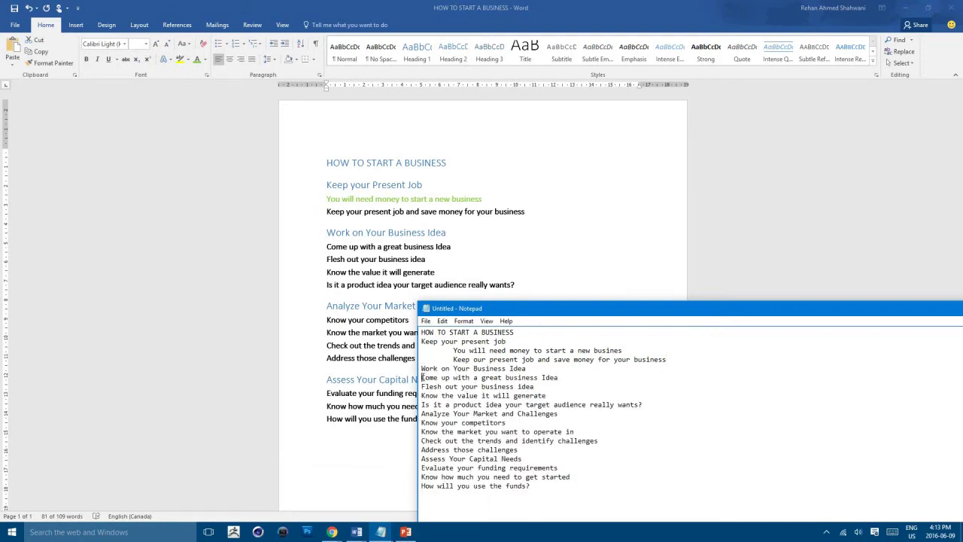
Indent the four supporting lines under "Work on Your Business Idea" by one tab
key("Tab")
key("Tab")
left_click(422, 395)
key("Tab")
left_click(422, 403)
key("Tab")
Indent the four supporting lines under "Analyze Your Market and Challenges" by one tab
left_click_drag(505, 309, 634, 255)
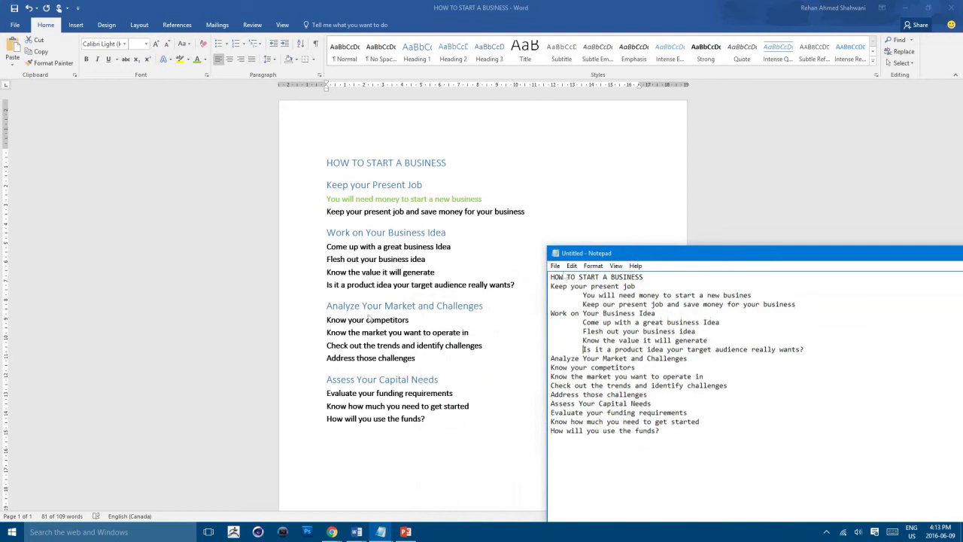
left_click(551, 367)
key("Tab")
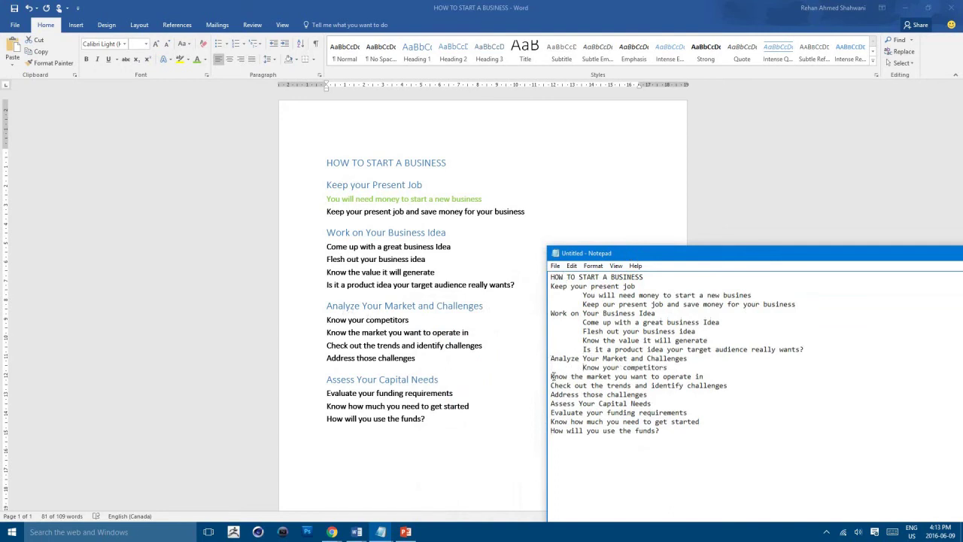
left_click(552, 376)
key("Tab")
left_click(551, 385)
key("Tab")
left_click(551, 394)
key("Tab")
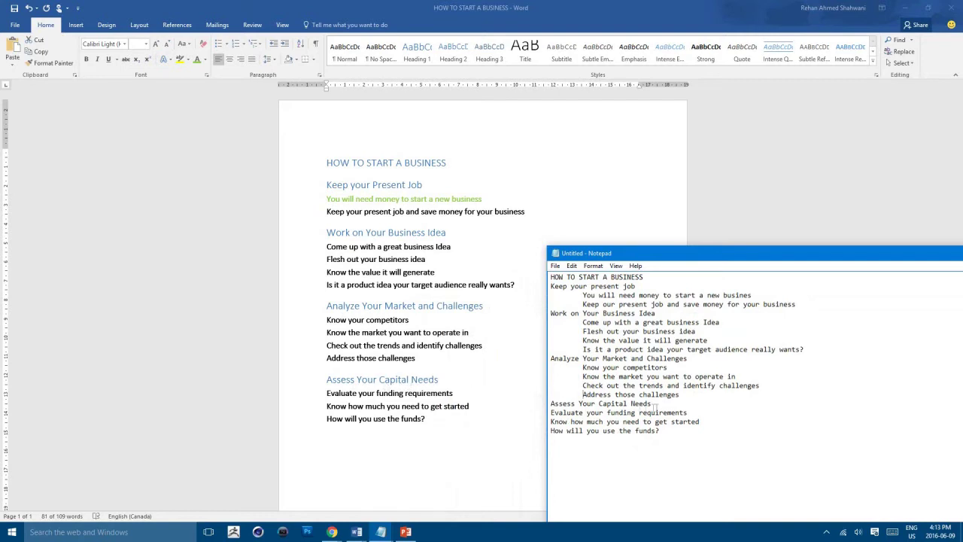
Indent the three supporting lines under "Assess Your Capital Needs" by one tab
left_click(551, 412)
key("Tab")
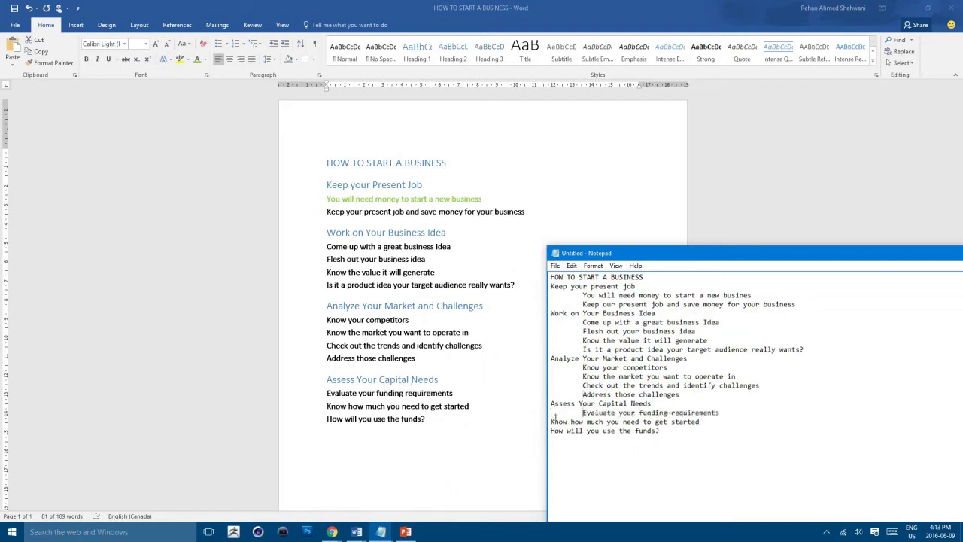
left_click(551, 421)
key("Tab")
left_click(552, 430)
key("Tab")
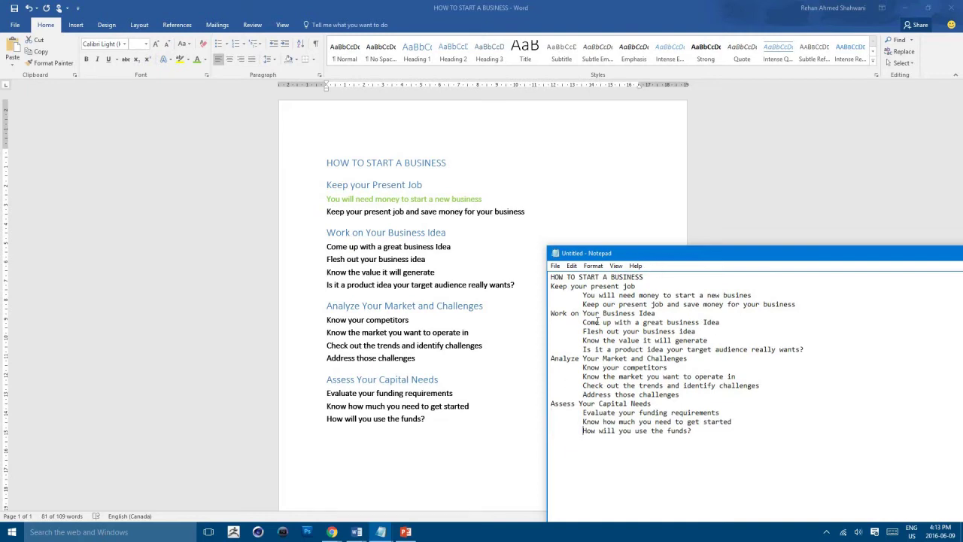
Bring the prepared HOW TO START A BUSINESS Notepad file into view and minimize the untitled Notepad window
left_click_drag(613, 256, 519, 256)
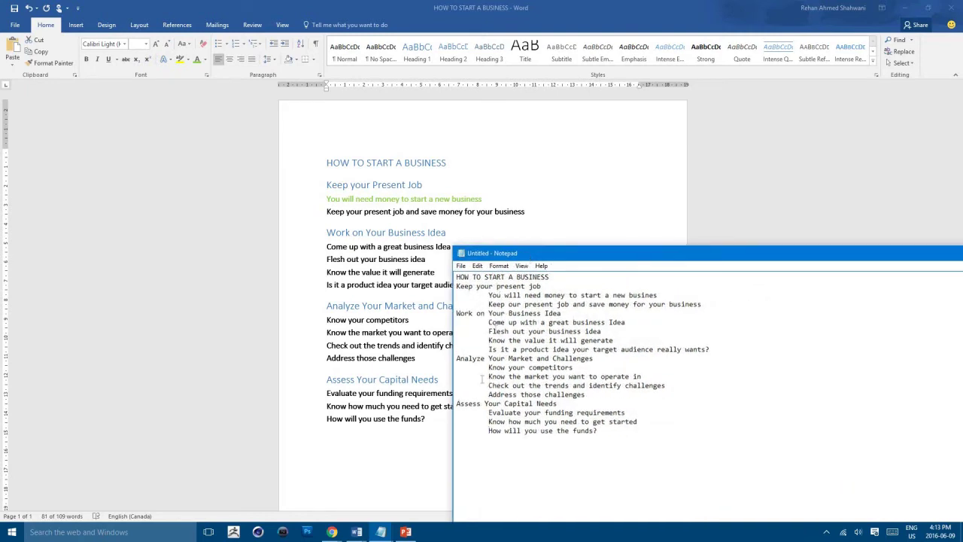
left_click(387, 532)
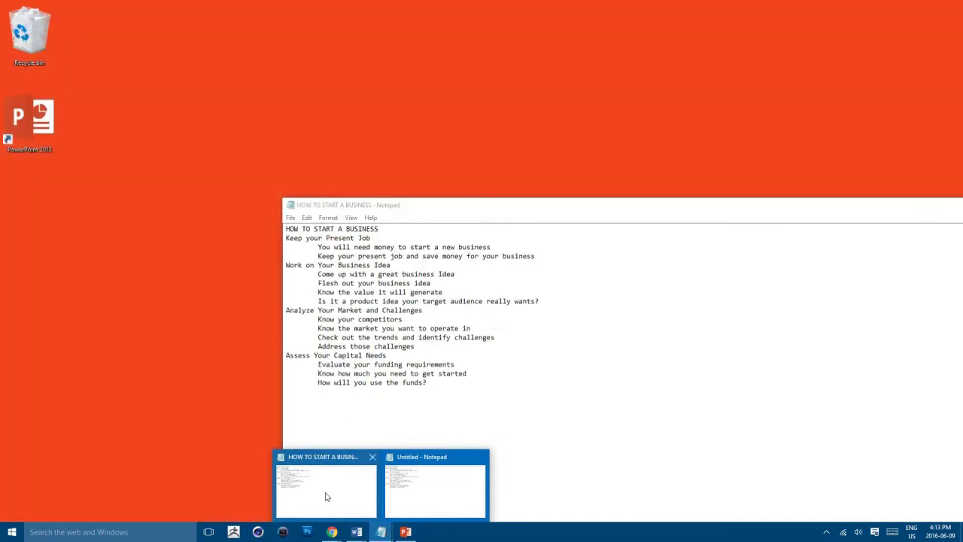
left_click(325, 496)
left_click_drag(422, 207, 802, 268)
left_click_drag(546, 256, 472, 239)
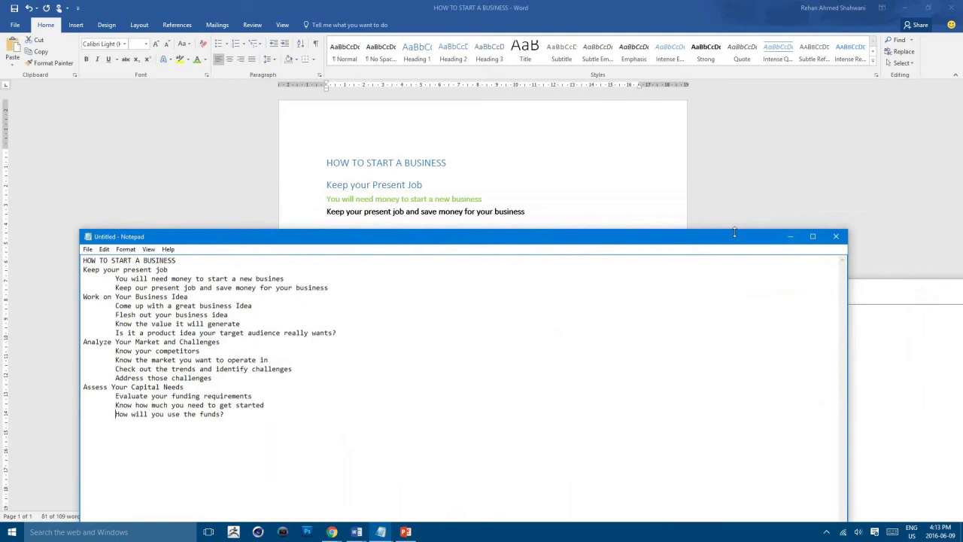
left_click(790, 236)
left_click_drag(554, 281, 522, 231)
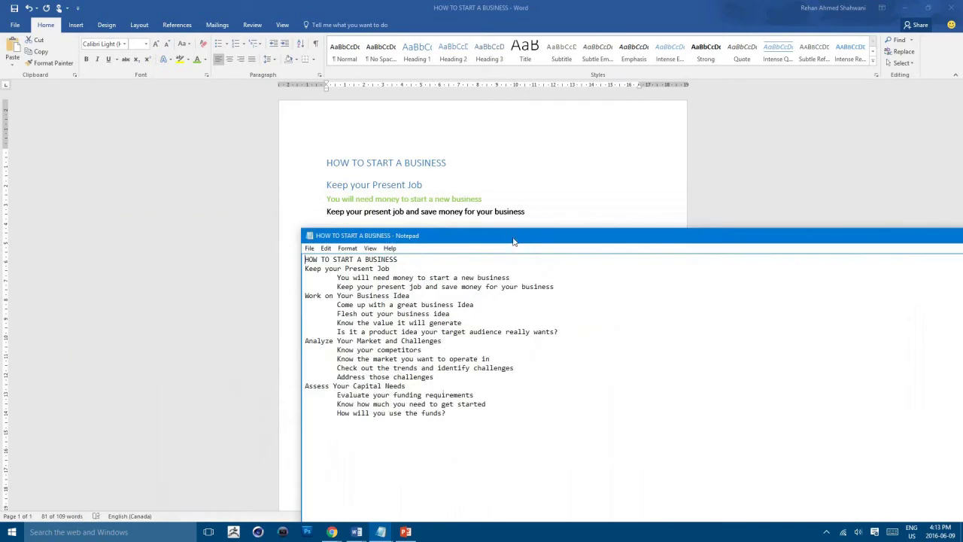
Save the prepared Notepad outline to the Desktop as a Text Document named HOW TO START A BUSINESS
left_click(309, 248)
left_click(250, 292)
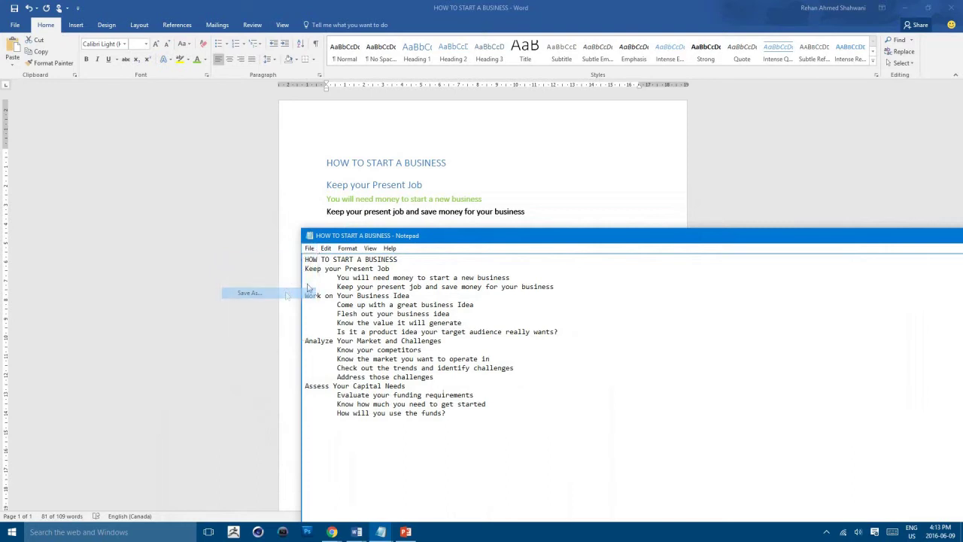
left_click_drag(380, 383, 379, 319)
left_click(352, 324)
left_click(455, 469)
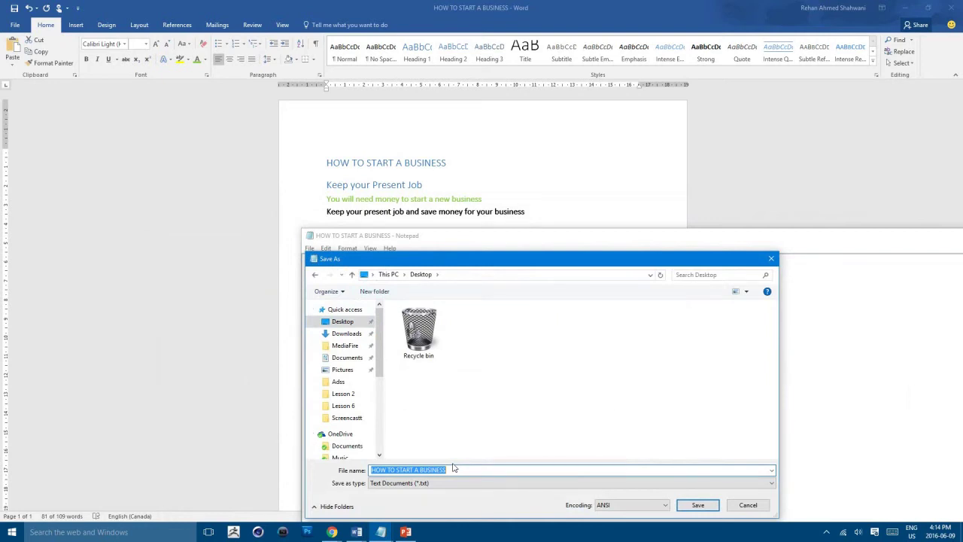
left_click(454, 469)
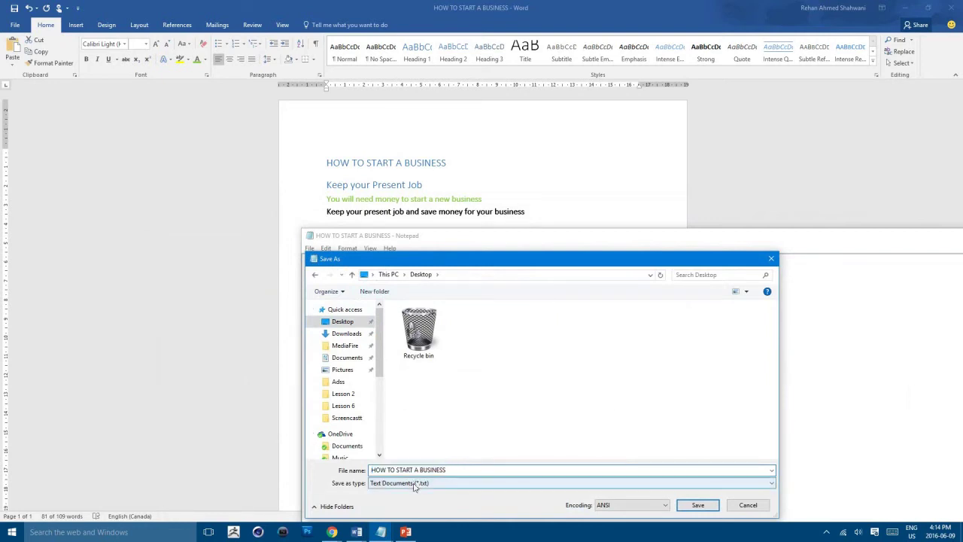
left_click(697, 505)
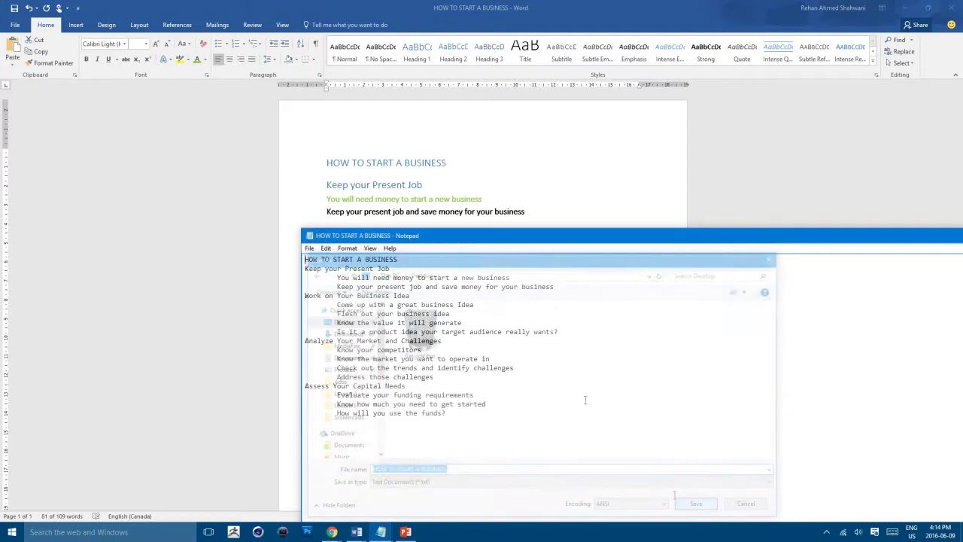
Return to the Word outline and save it to the Desktop as a Word Document named HOW TO START A BUSINESS
left_click_drag(760, 242, 518, 249)
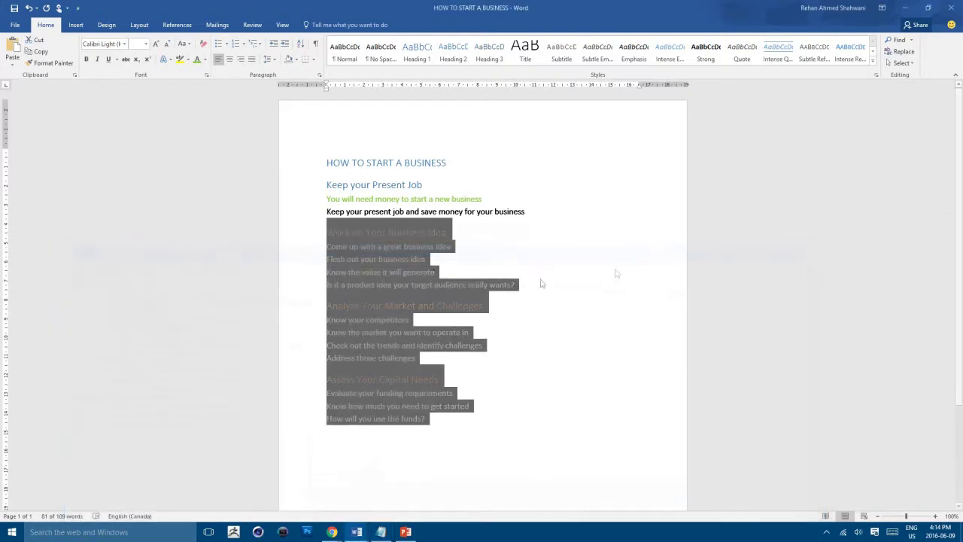
left_click(498, 274)
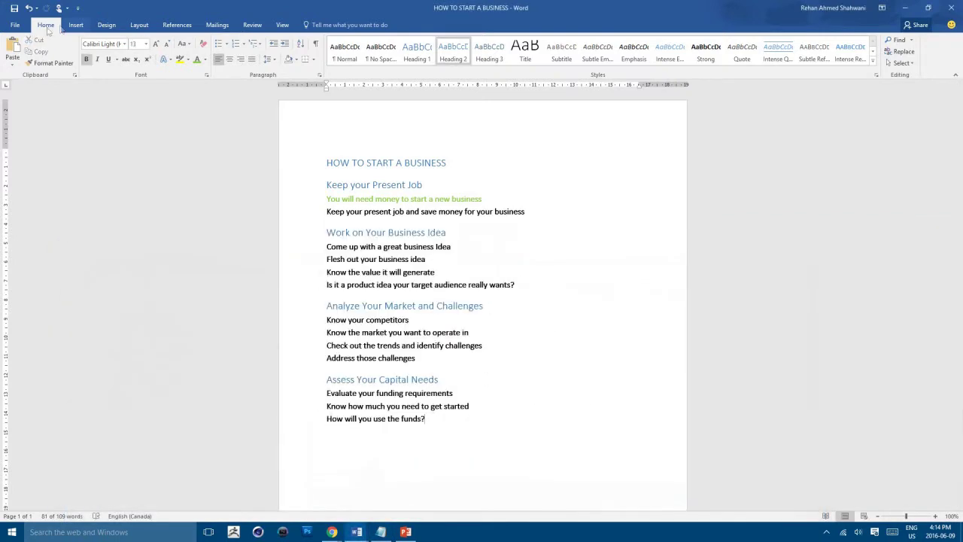
left_click(14, 24)
left_click(23, 124)
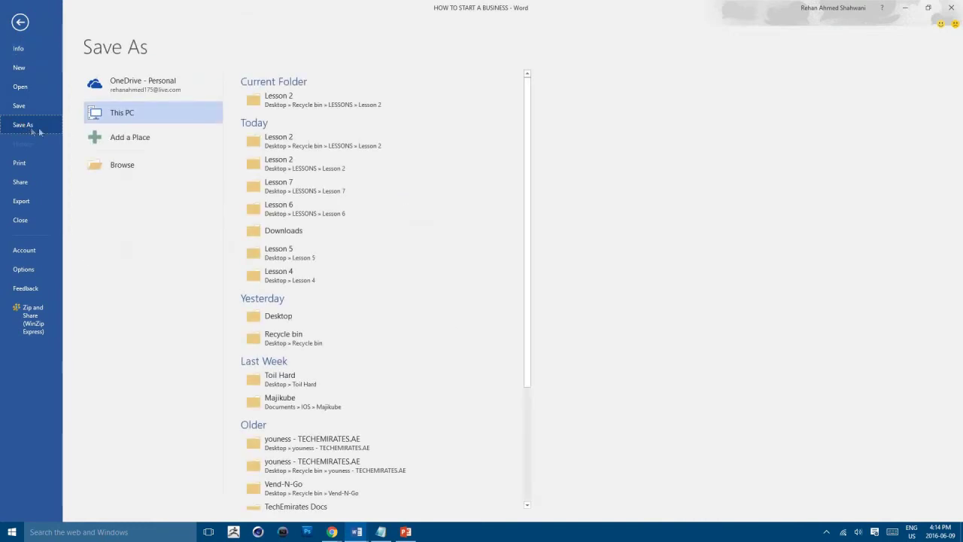
left_click(114, 167)
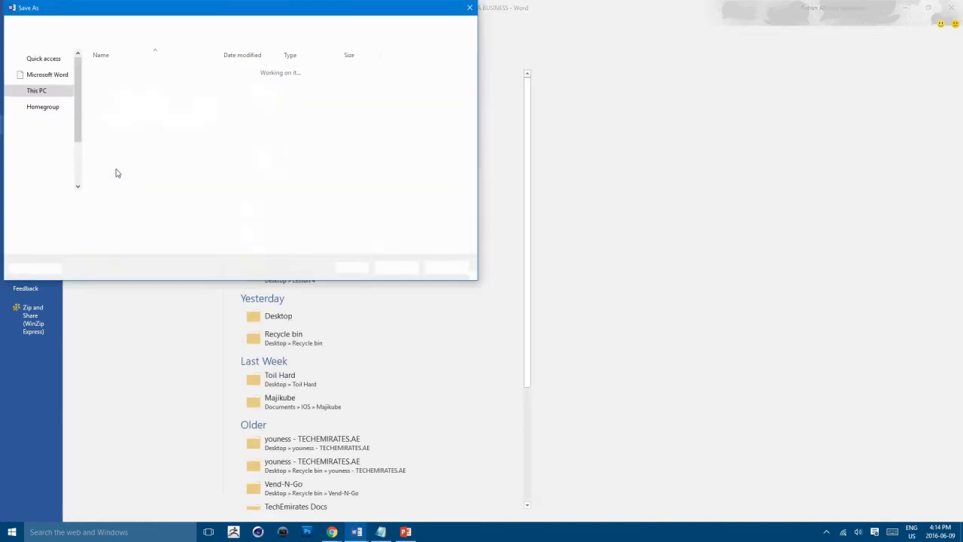
left_click(39, 95)
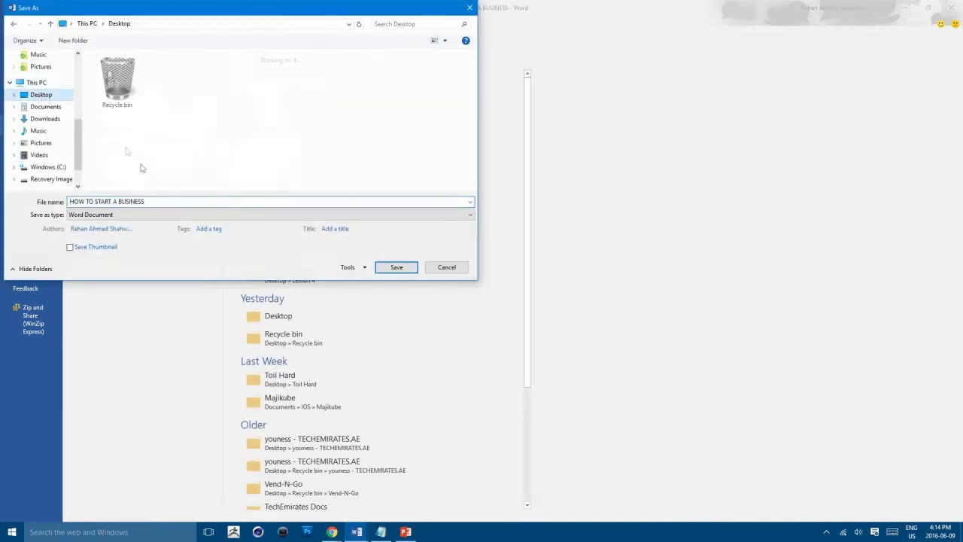
left_click(105, 215)
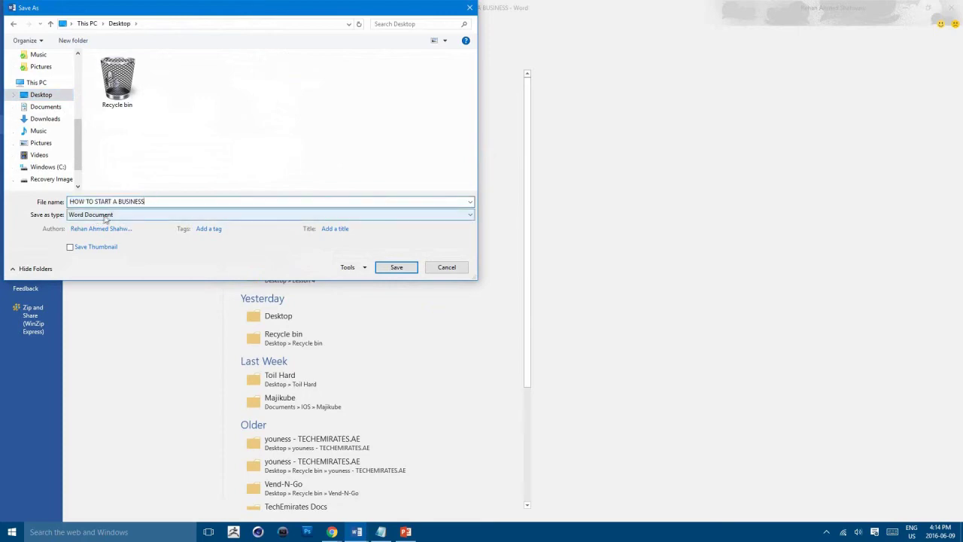
left_click(106, 215)
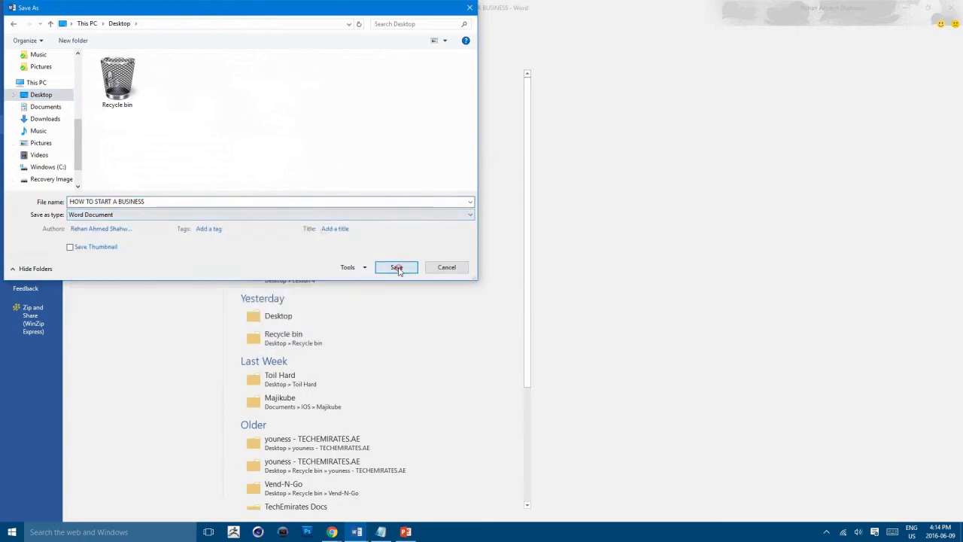
left_click(397, 267)
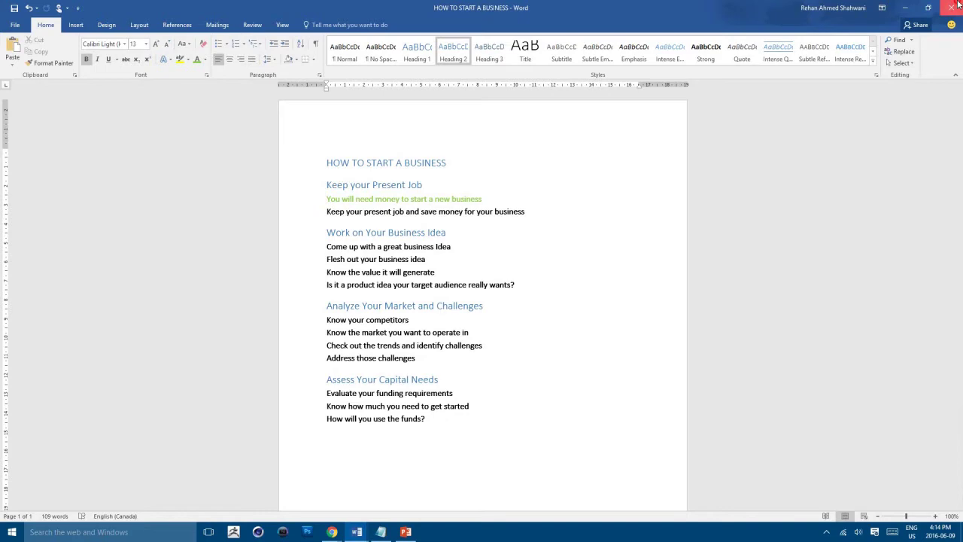
Close the HOW TO START A BUSINESS document and the practice Document2 in Word, discarding the changes to Document2
left_click(950, 8)
left_click(950, 8)
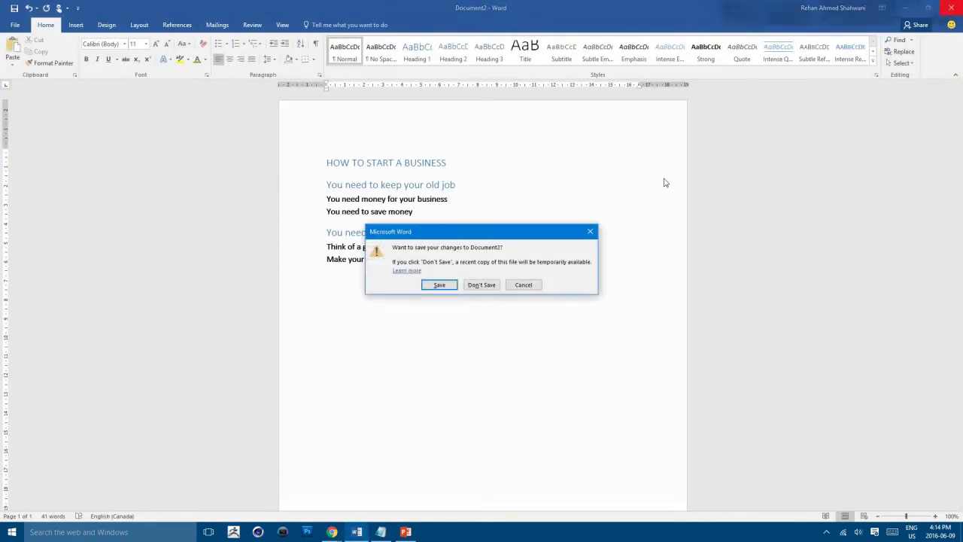
left_click(482, 284)
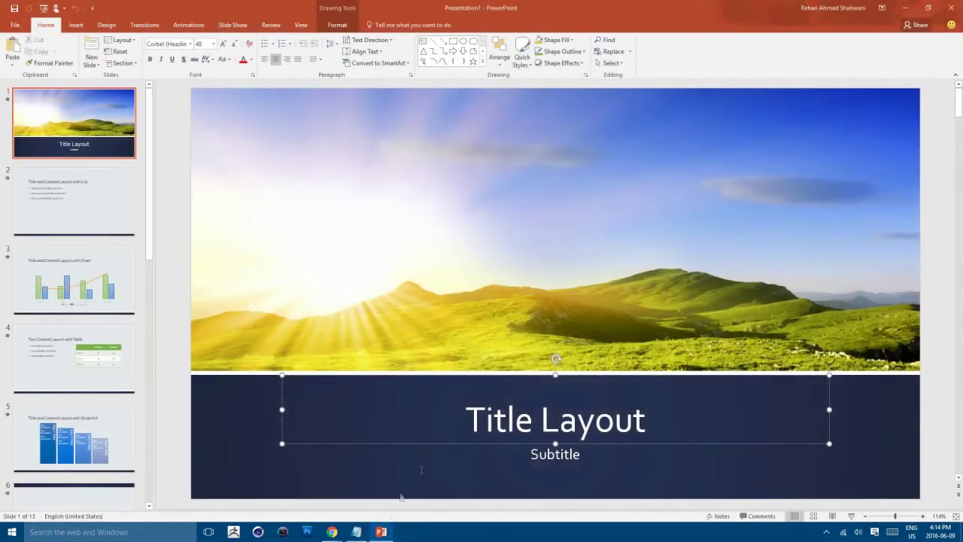
Switch to PowerPoint and start a new blank presentation
left_click(382, 531)
left_click(391, 530)
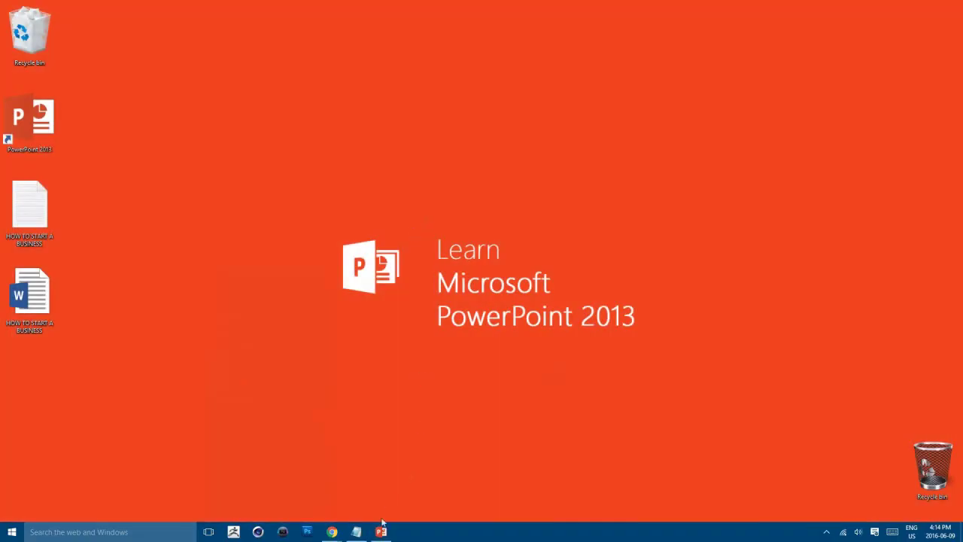
left_click(381, 531)
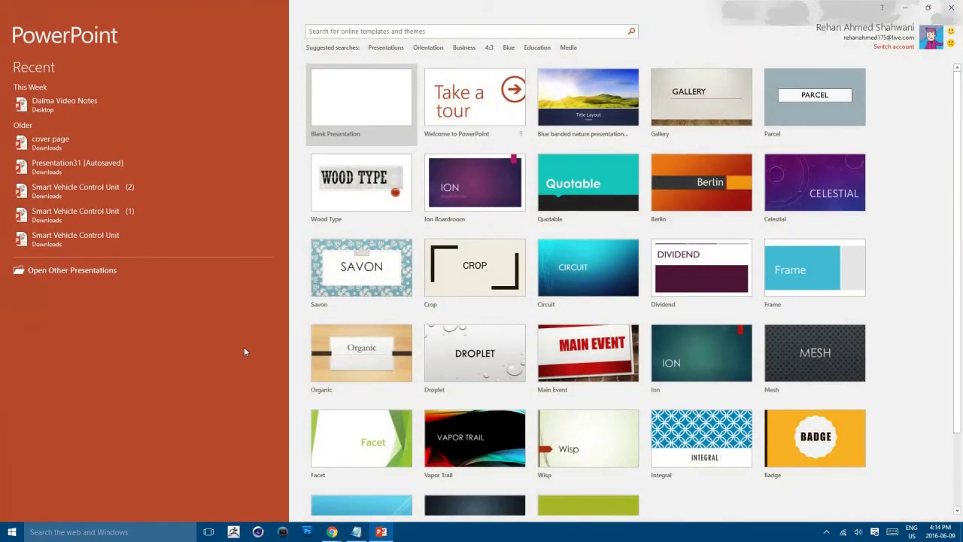
left_click(342, 97)
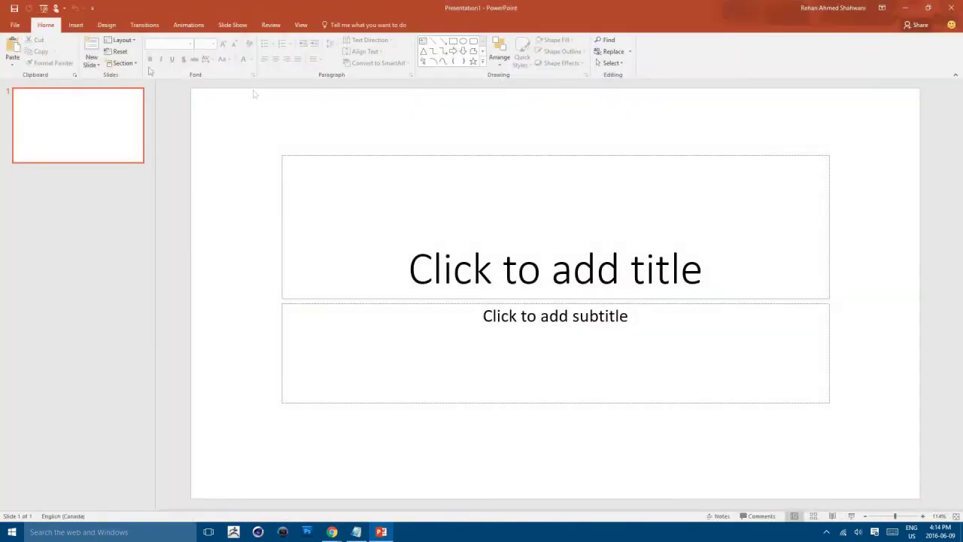
Open the HOW TO START A BUSINESS Word document from the Desktop in PowerPoint, with the file type filter set to All Files
left_click(15, 25)
left_click(21, 87)
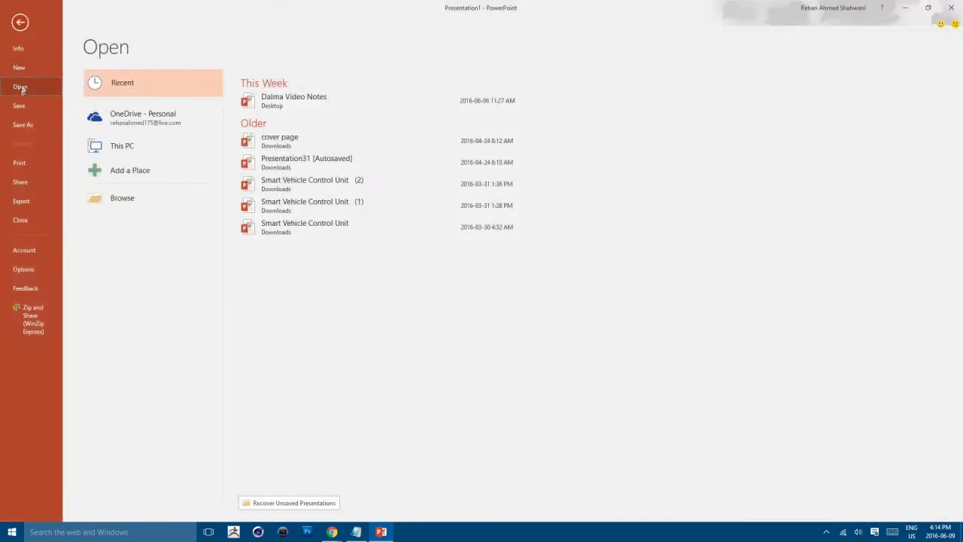
left_click(123, 200)
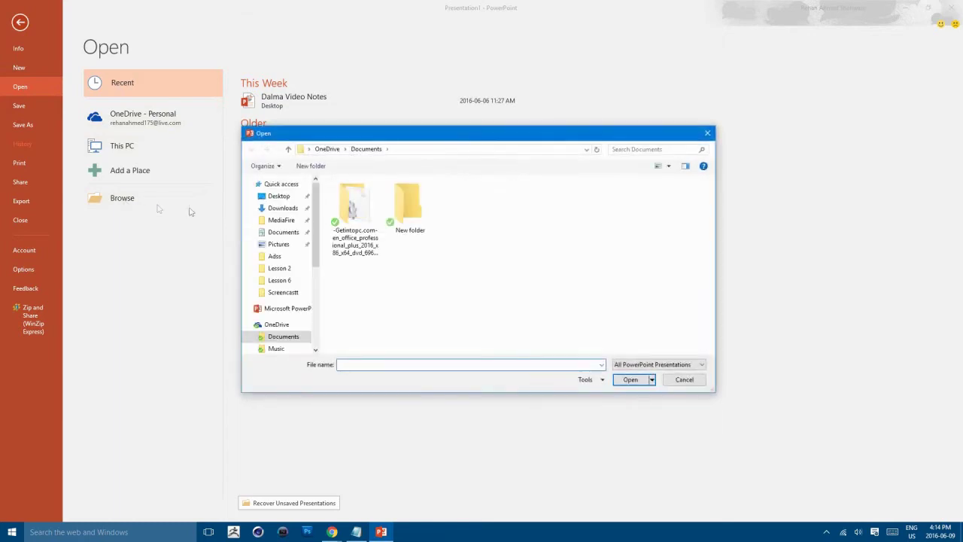
left_click(276, 199)
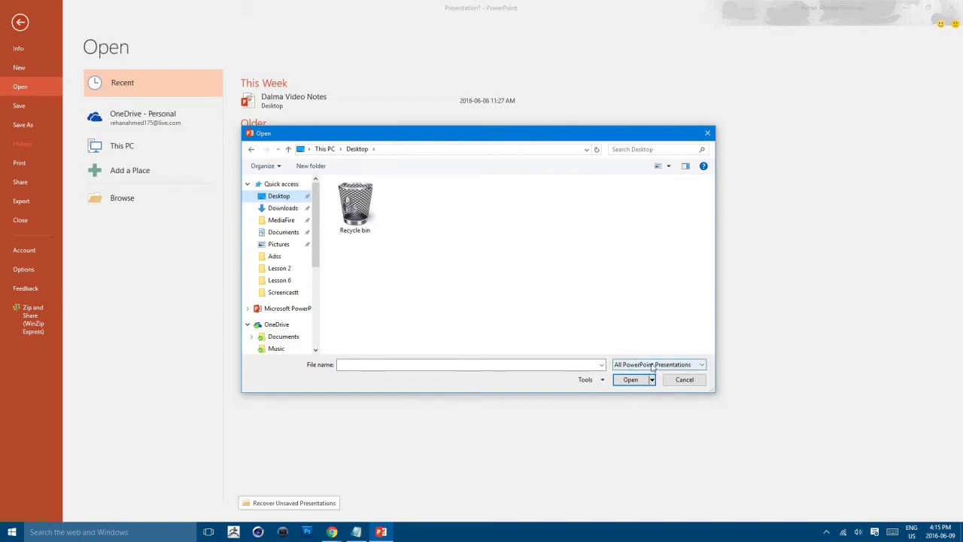
left_click(704, 366)
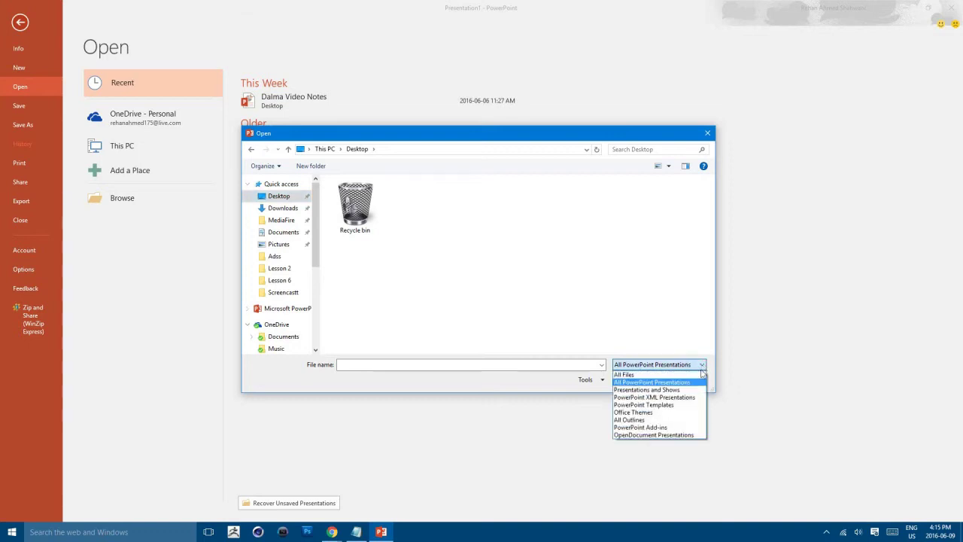
left_click(699, 375)
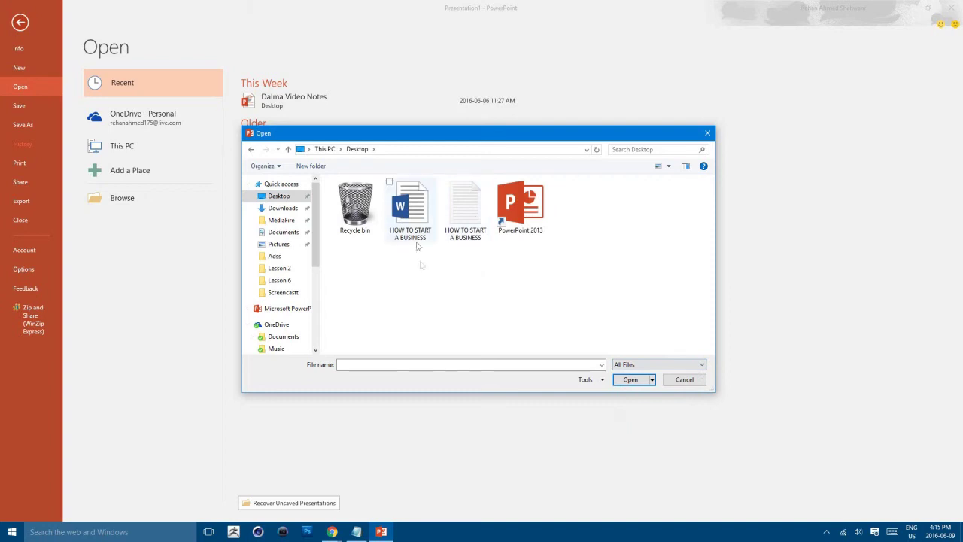
left_click(417, 209)
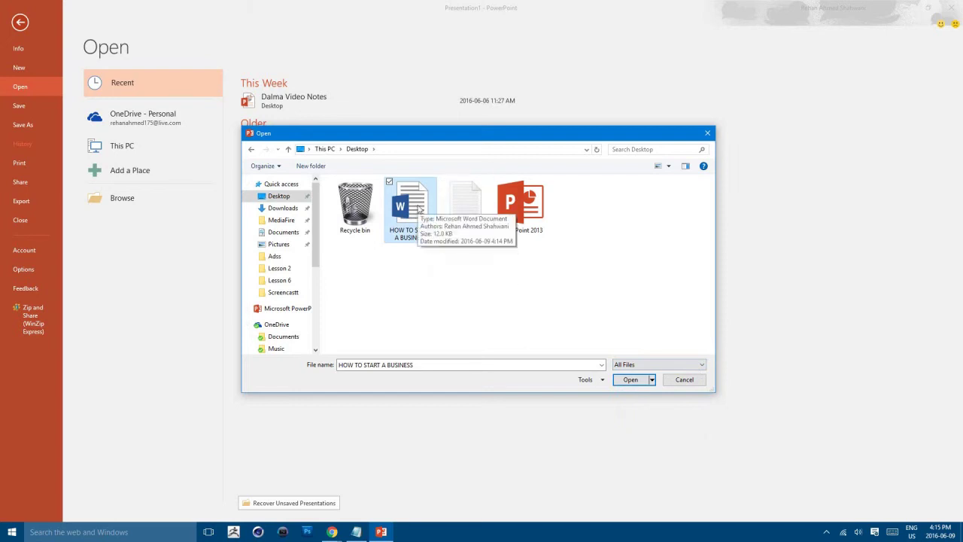
double_click(419, 211)
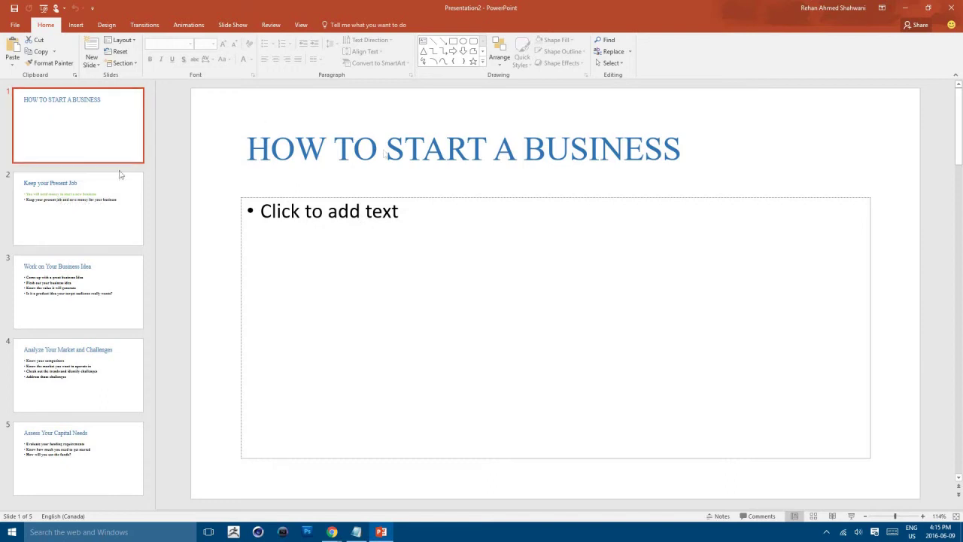
Review the imported outline slides for their headings and bullet points, and return to the HOW TO START A BUSINESS slide
left_click(77, 186)
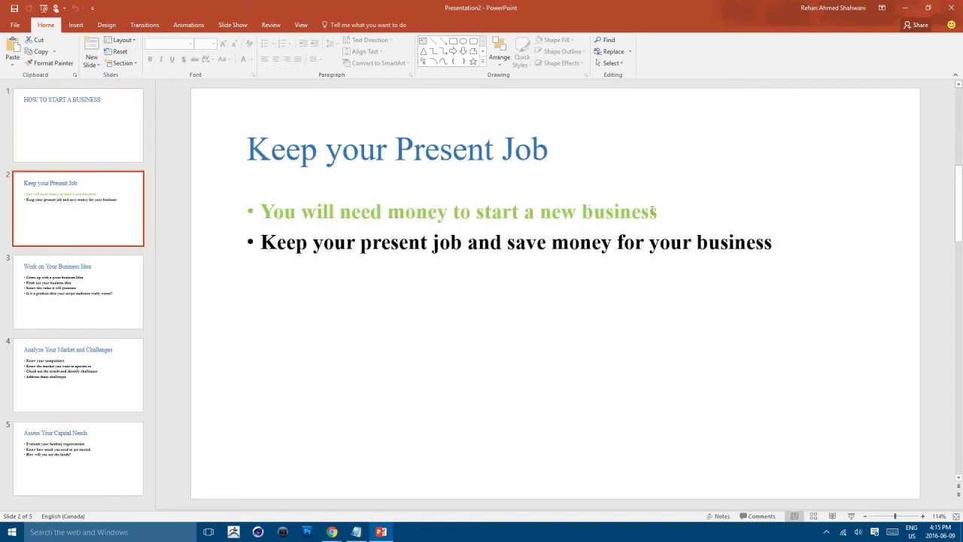
left_click(111, 303)
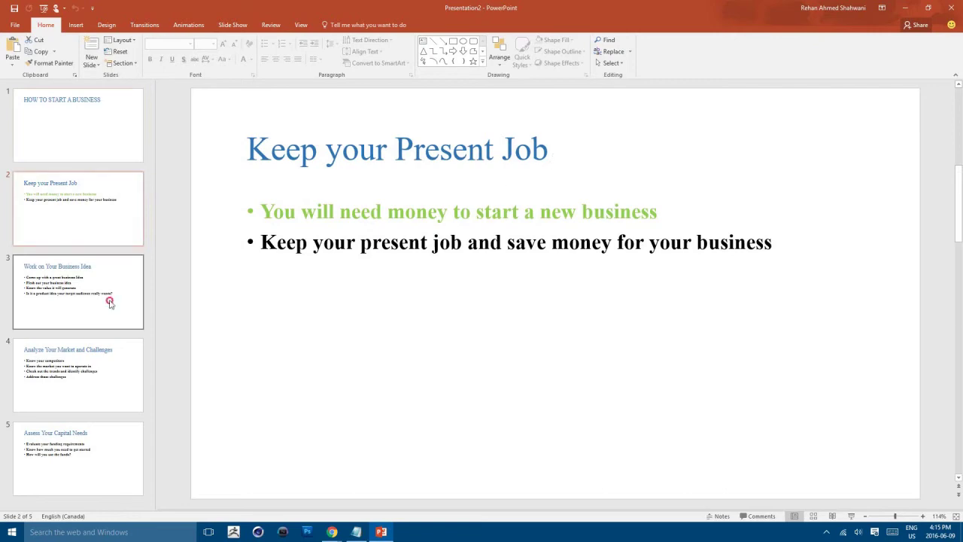
left_click(113, 361)
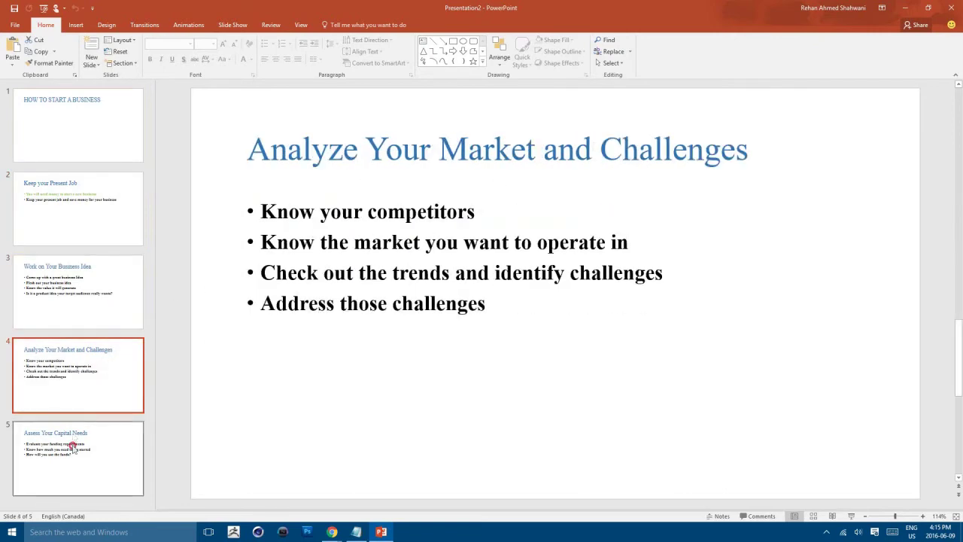
left_click(71, 445)
left_click(91, 152)
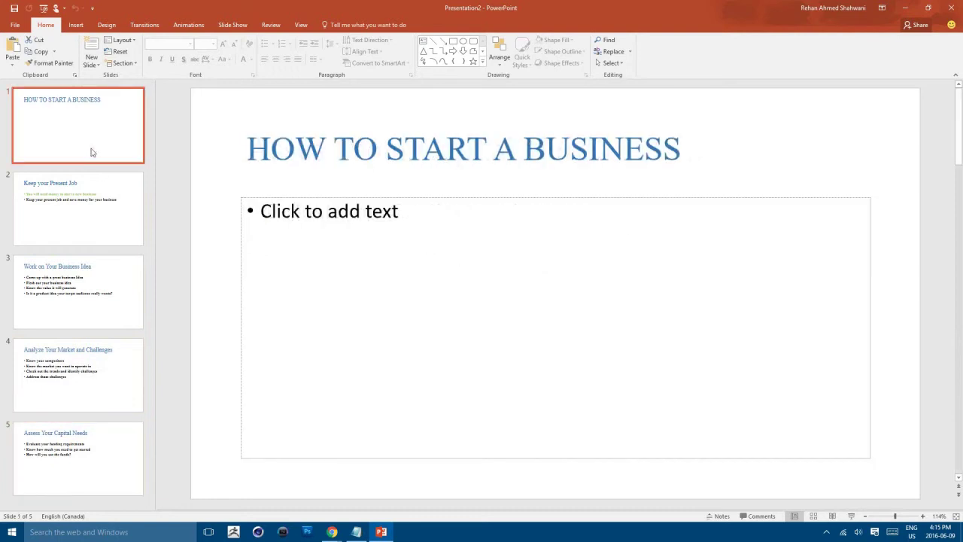